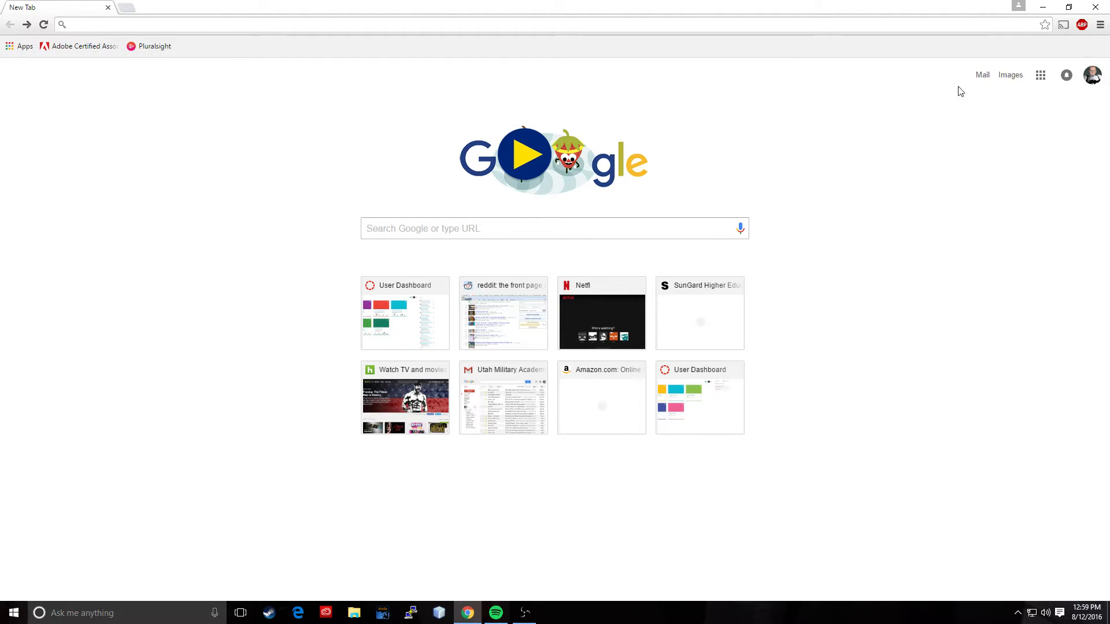
Check which Google account is currently signed in, examining the account's name and e-mail address
{"action": "left_click", "coordinate": [1093, 76]}
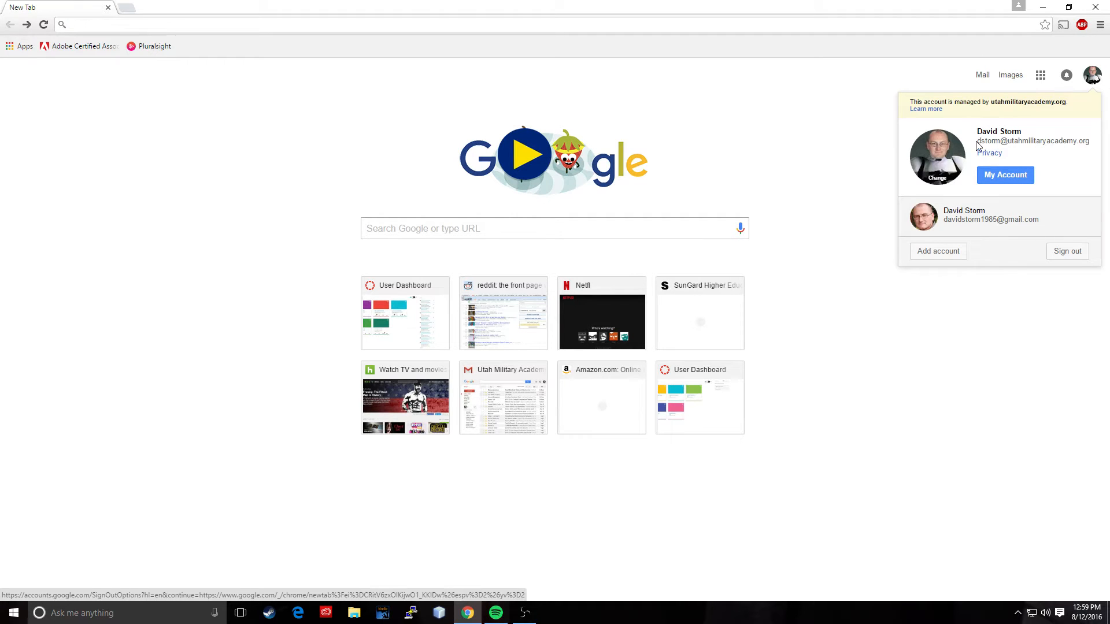
{"action": "left_click_drag", "start_coordinate": [977, 134], "coordinate": [1090, 146]}
{"action": "left_click", "coordinate": [1066, 145]}
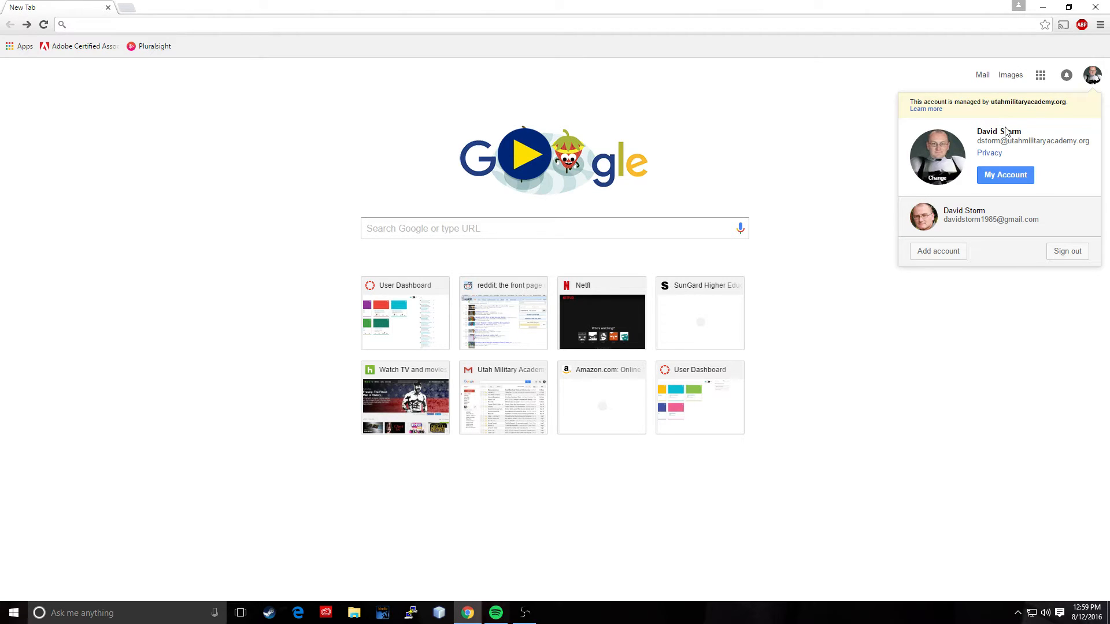
{"action": "left_click", "coordinate": [762, 124]}
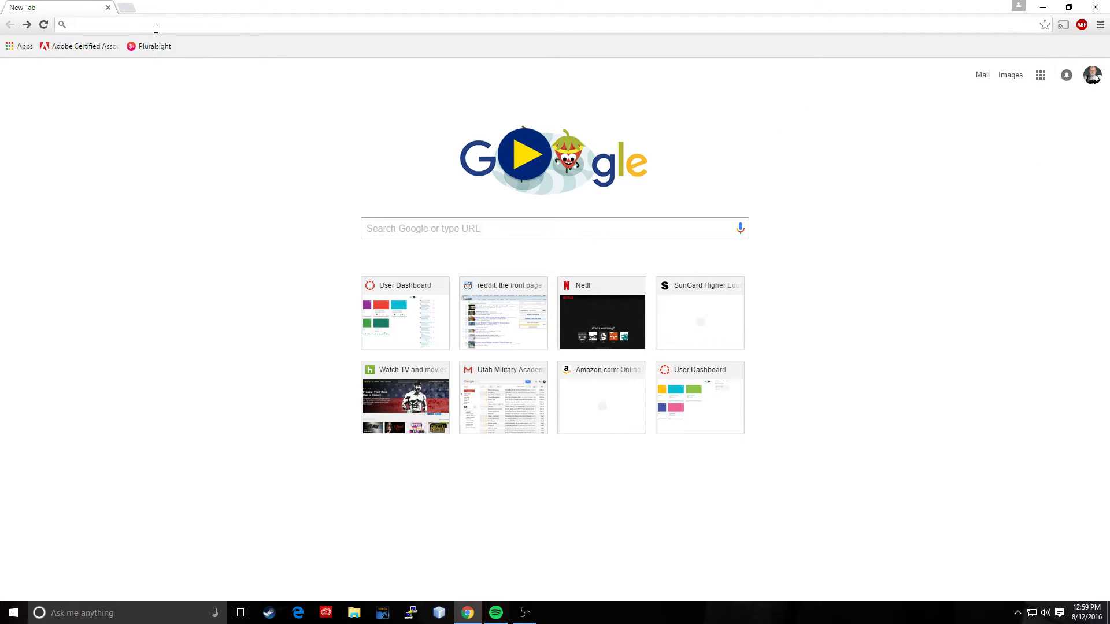
Go to classroom.google.com and view the Google Classroom main navigation with its class list
{"action": "type", "text": "class"}
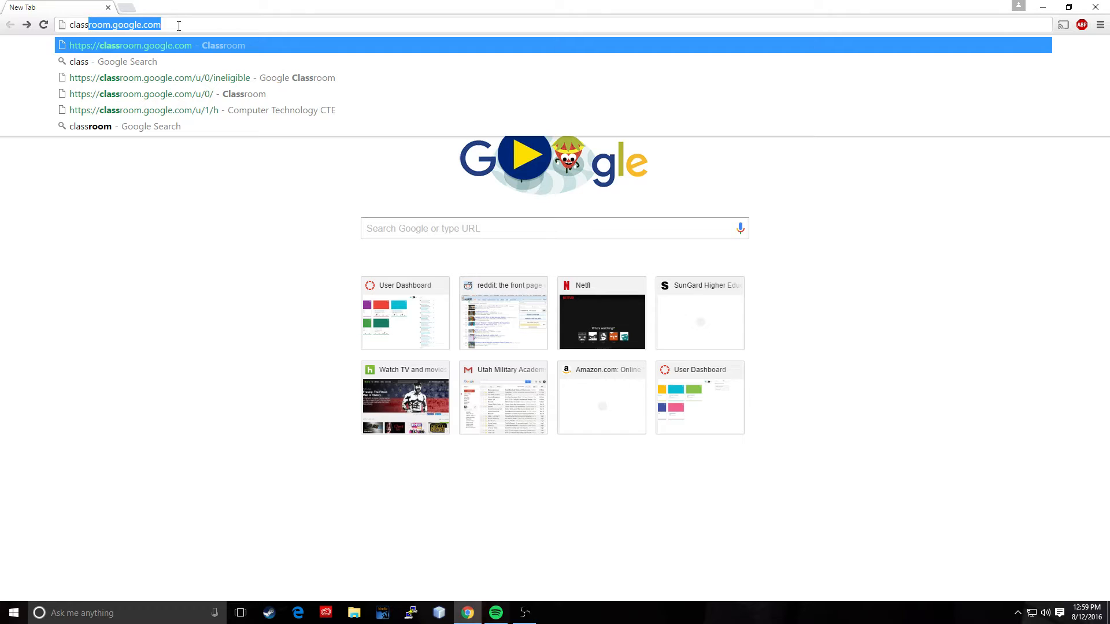
{"action": "key", "text": "Return"}
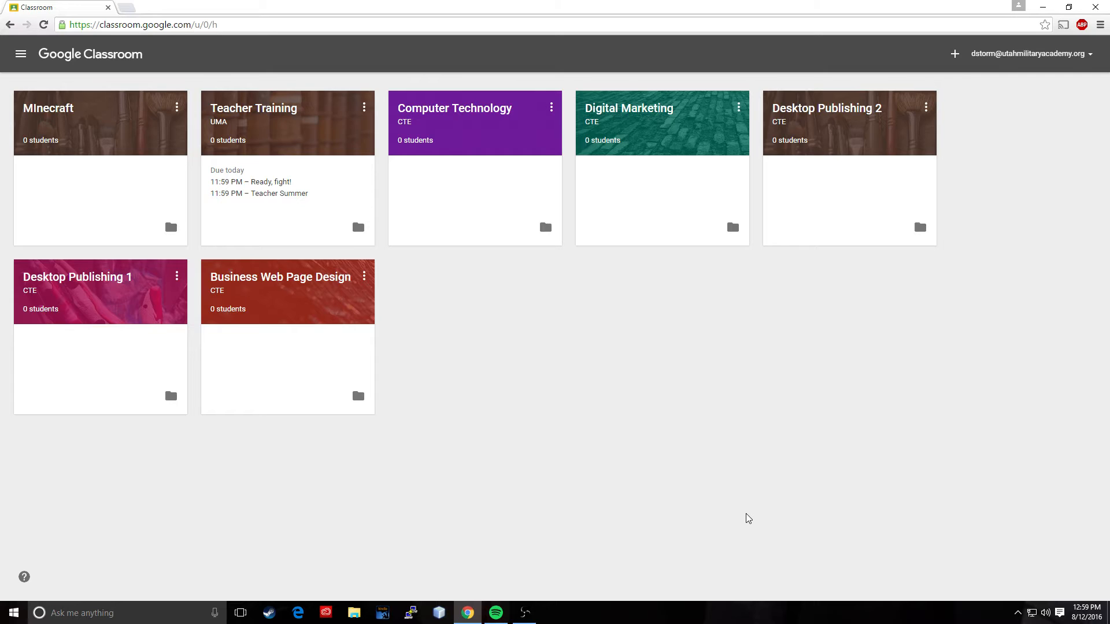
{"action": "left_click", "coordinate": [28, 51]}
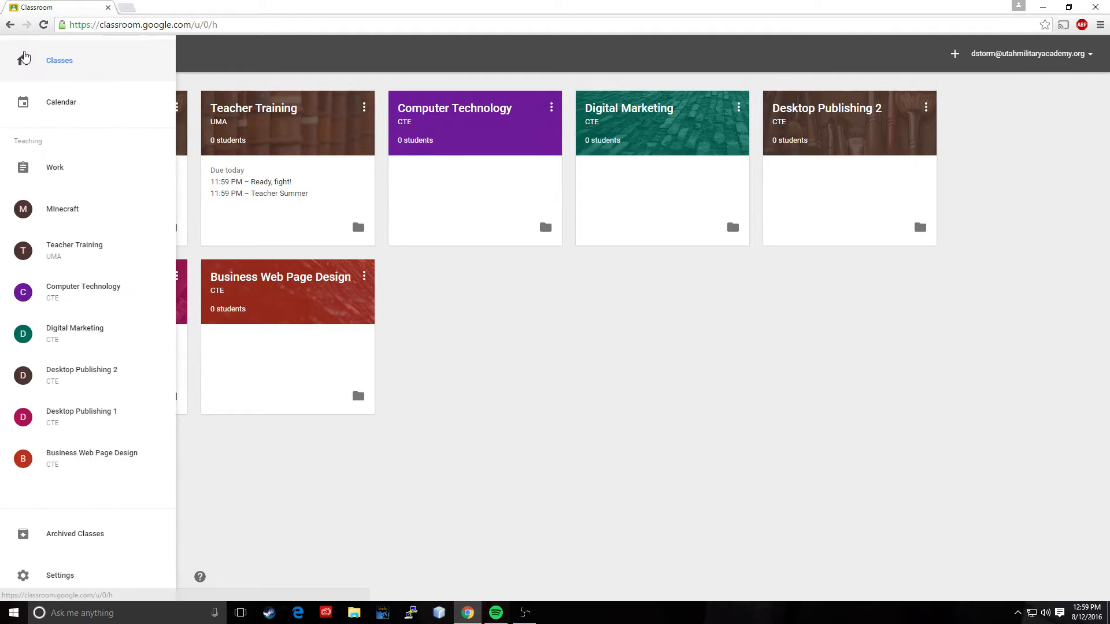
{"action": "left_click", "coordinate": [320, 64]}
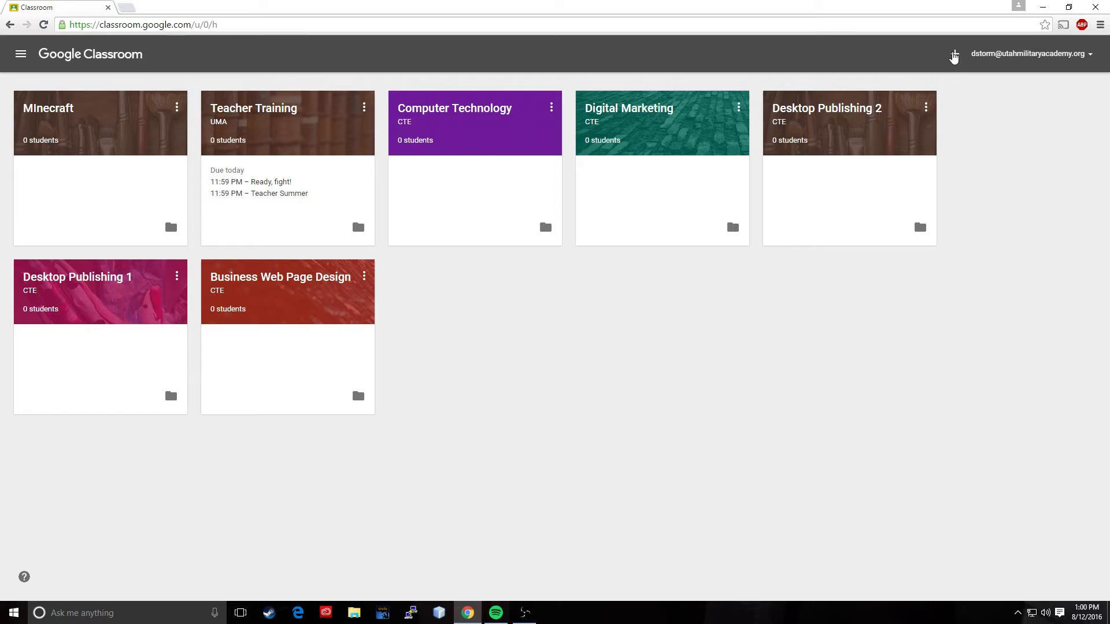
Create a new class named Digital Business Applications with the section CTE
{"action": "left_click", "coordinate": [956, 55]}
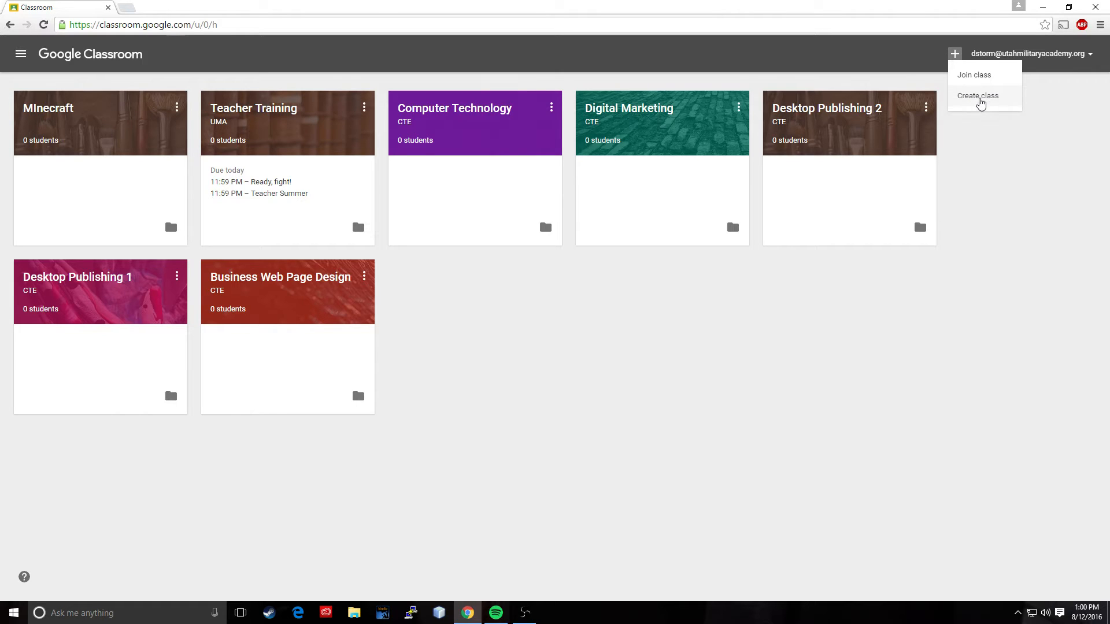
{"action": "left_click", "coordinate": [980, 97]}
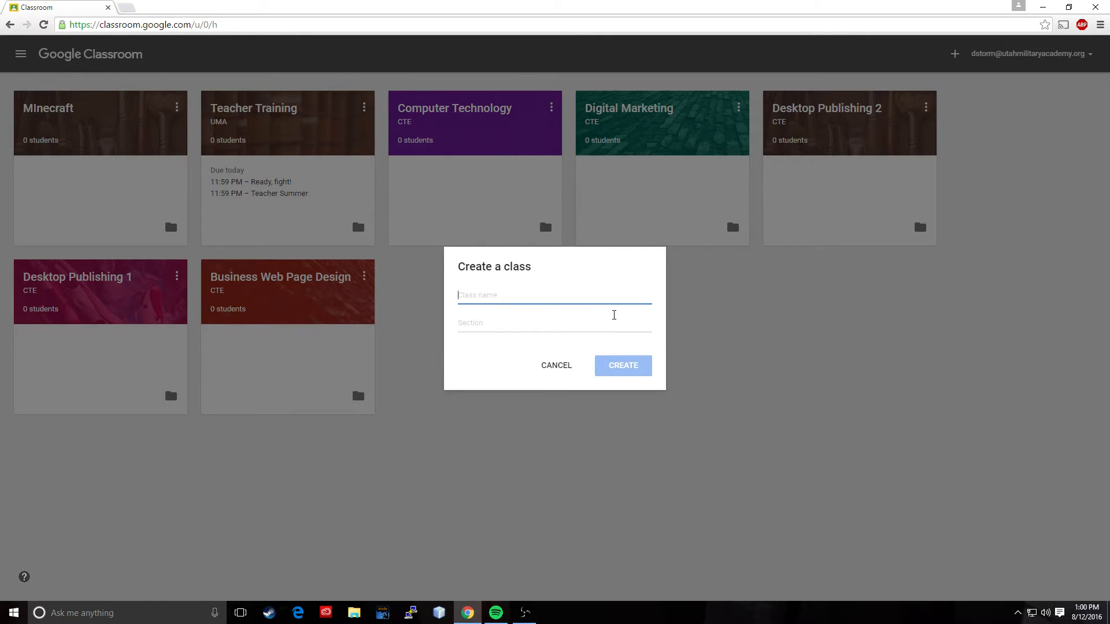
{"action": "type", "text": "Digital Bu"}
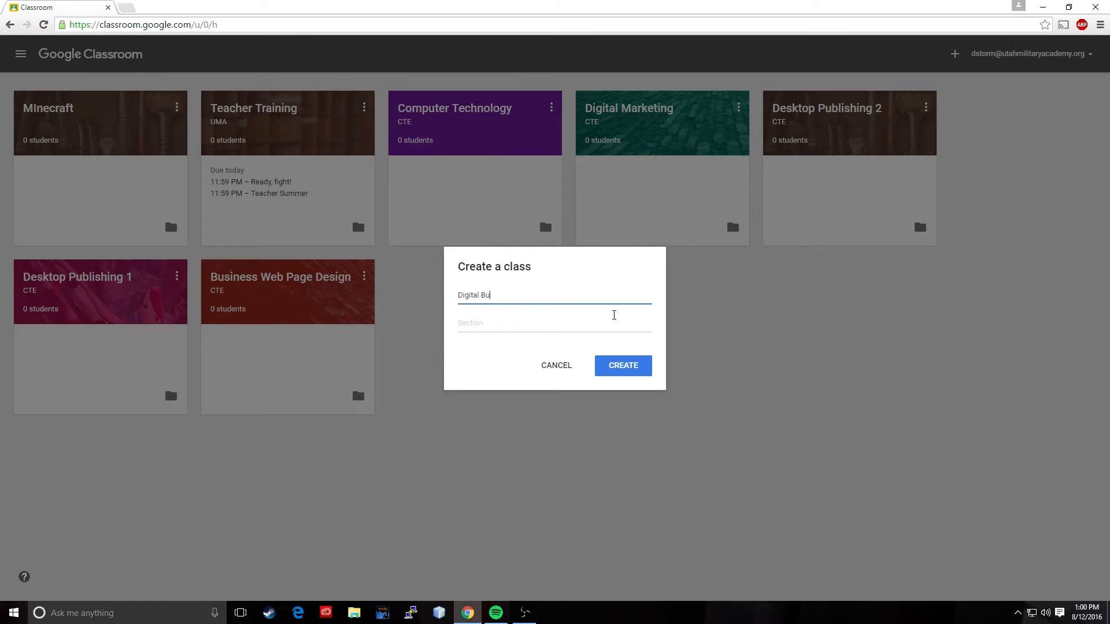
{"action": "type", "text": "sin"}
{"action": "key", "text": "BackSpace"}
{"action": "key", "text": "BackSpace"}
{"action": "type", "text": "ness Applications"}
{"action": "left_click", "coordinate": [481, 322]}
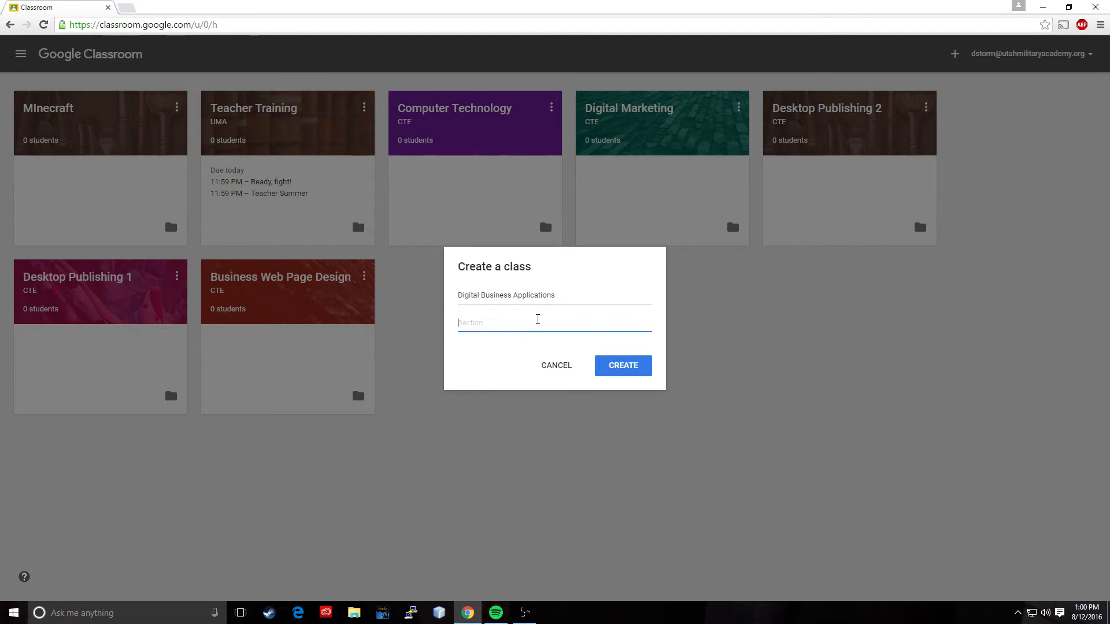
{"action": "type", "text": "CTE"}
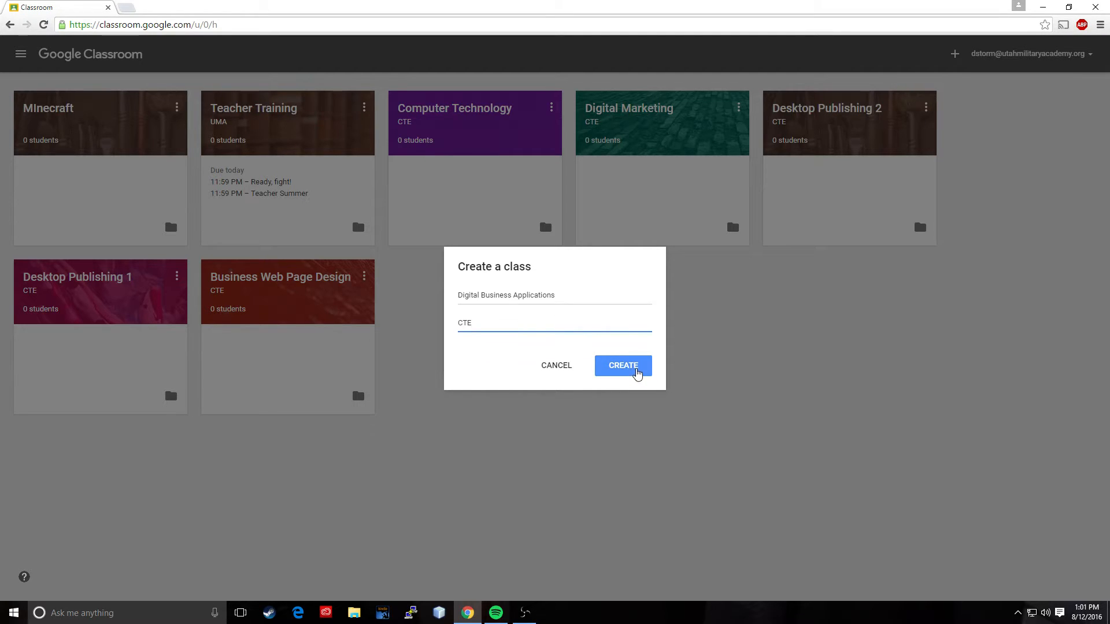
{"action": "left_click", "coordinate": [623, 365]}
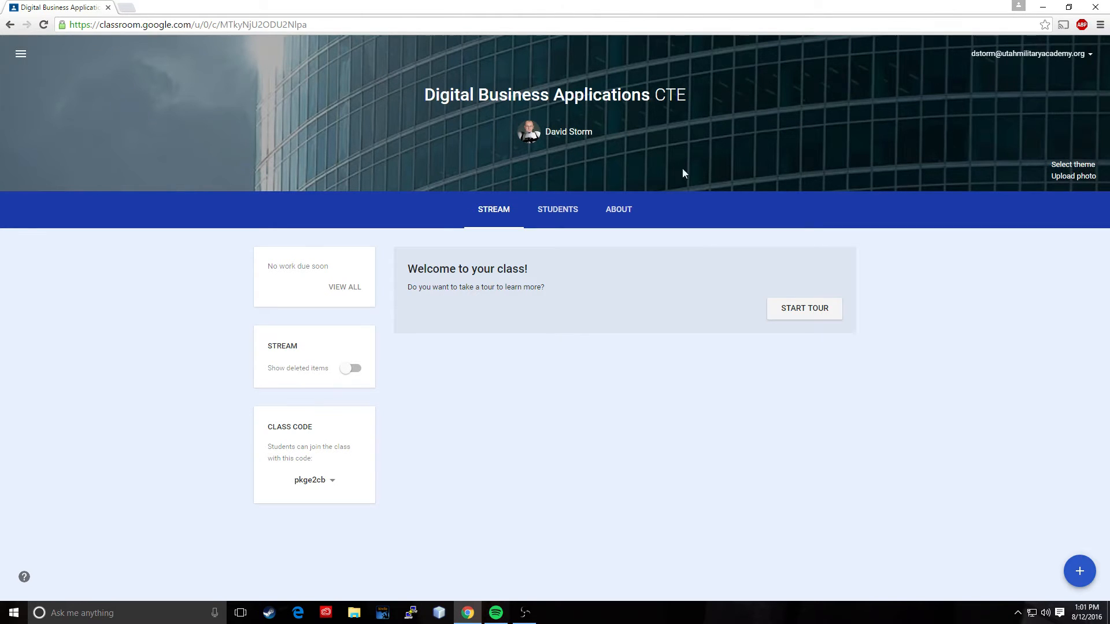
Set the class theme to the gallery image of grey robot figures in a white room
{"action": "left_click", "coordinate": [1075, 166]}
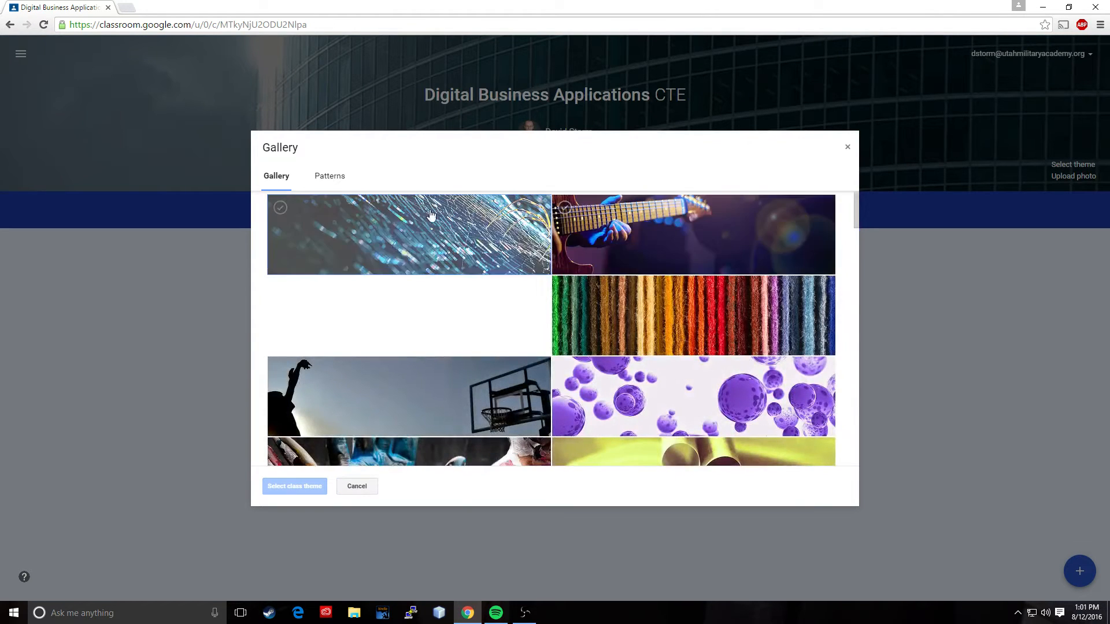
{"action": "scroll", "coordinate": [630, 324], "scroll_direction": "down", "scroll_amount": 5}
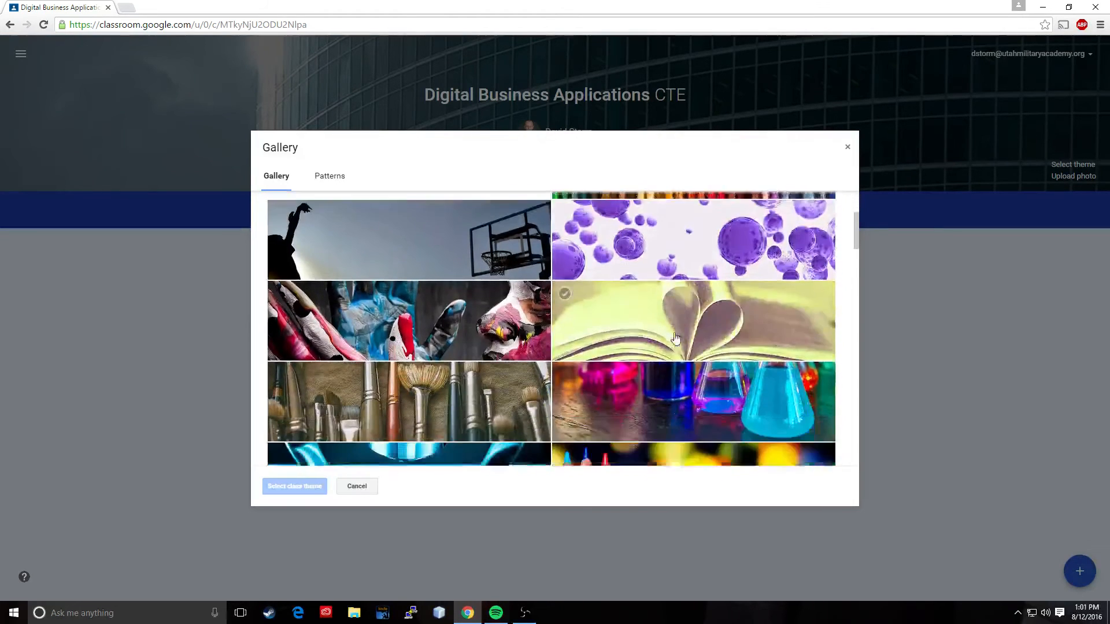
{"action": "scroll", "coordinate": [638, 375], "scroll_direction": "down", "scroll_amount": 10}
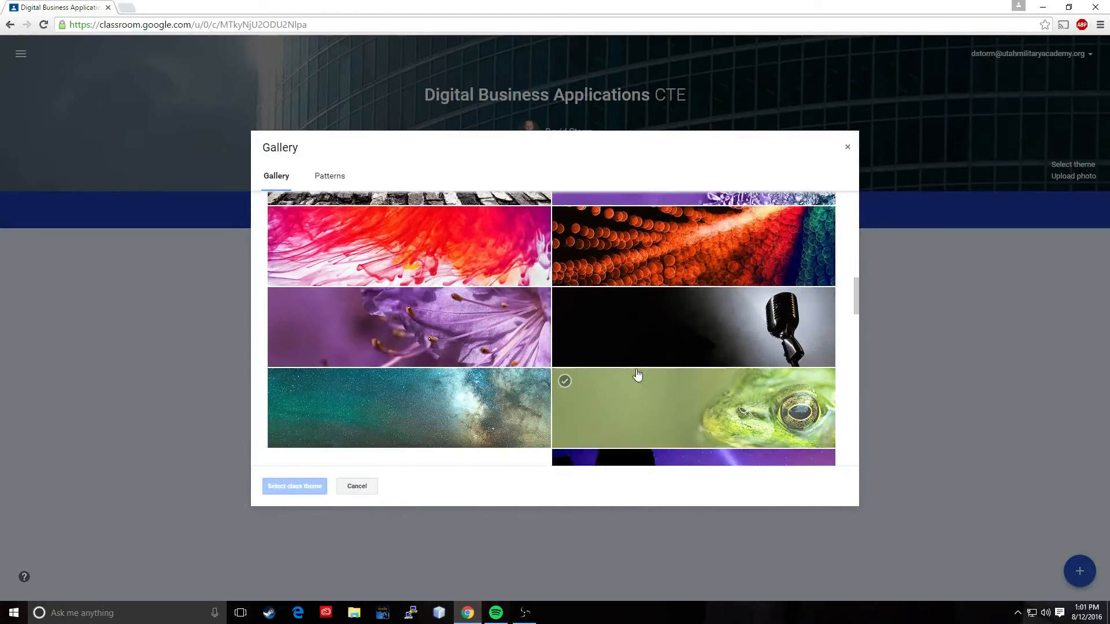
{"action": "scroll", "coordinate": [638, 375], "scroll_direction": "down", "scroll_amount": 6}
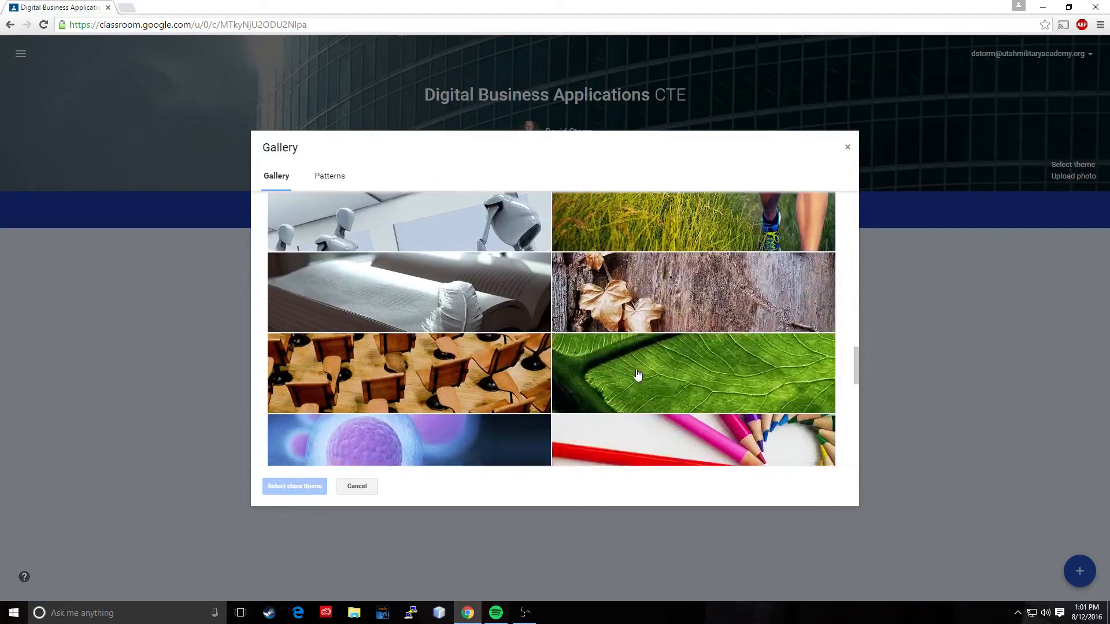
{"action": "scroll", "coordinate": [638, 375], "scroll_direction": "up", "scroll_amount": 2}
{"action": "left_click", "coordinate": [349, 276]}
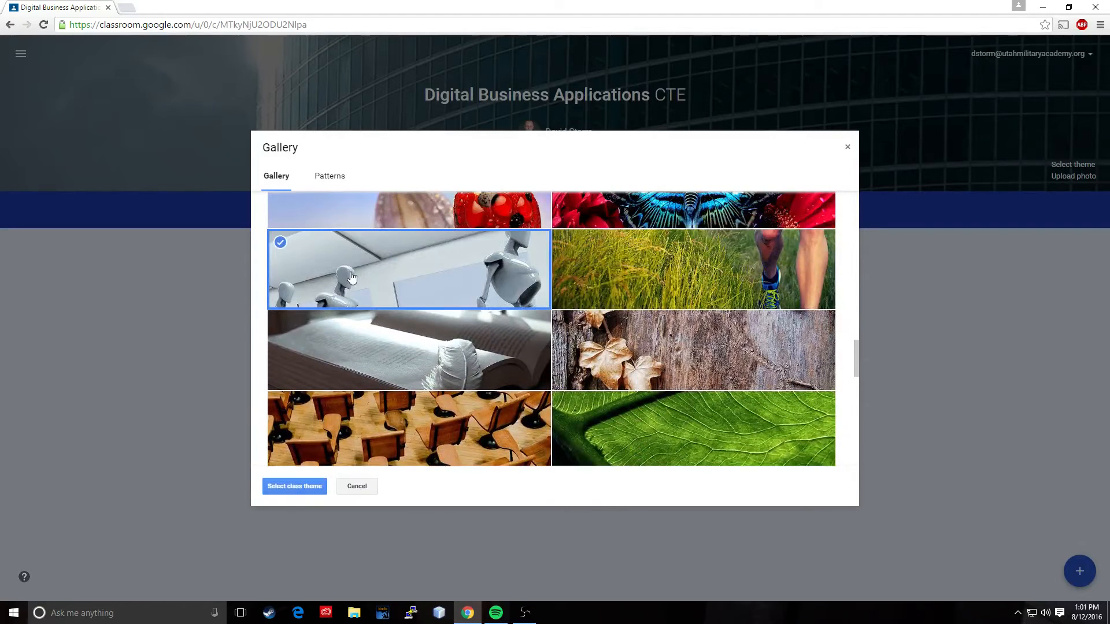
{"action": "left_click", "coordinate": [312, 487]}
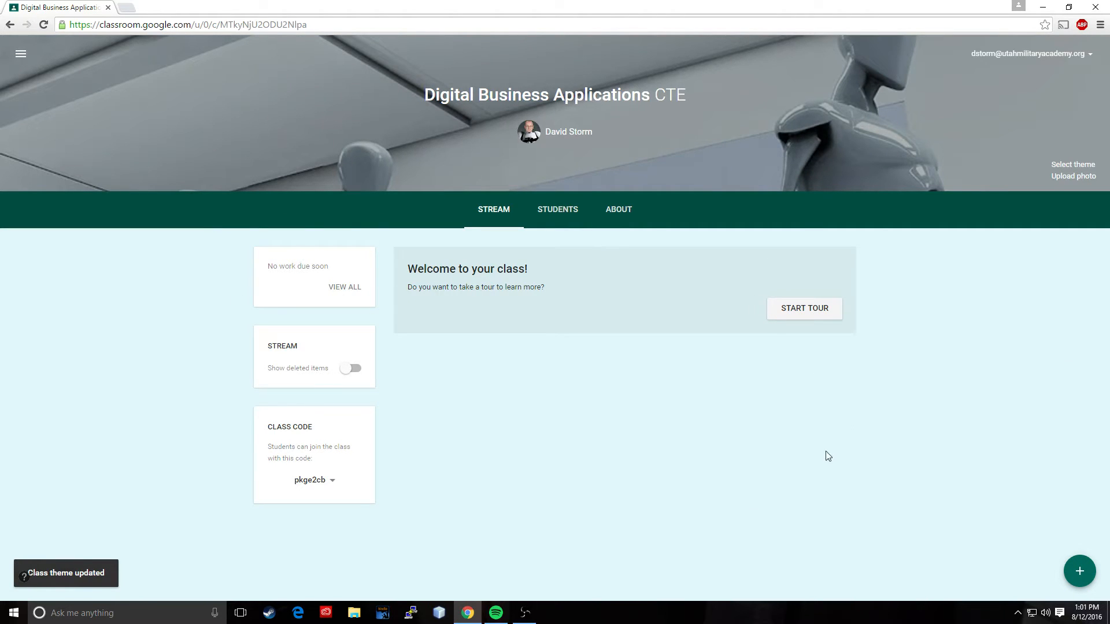
View the dialog for uploading a custom class header photo and close it without choosing a file
{"action": "left_click", "coordinate": [1069, 177]}
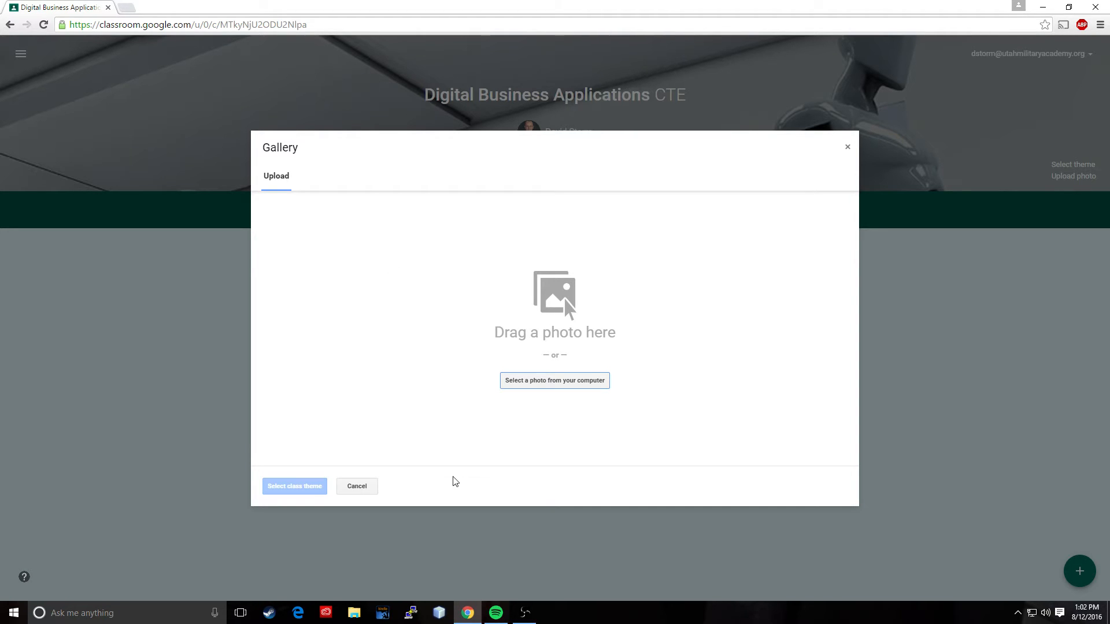
{"action": "left_click", "coordinate": [363, 486]}
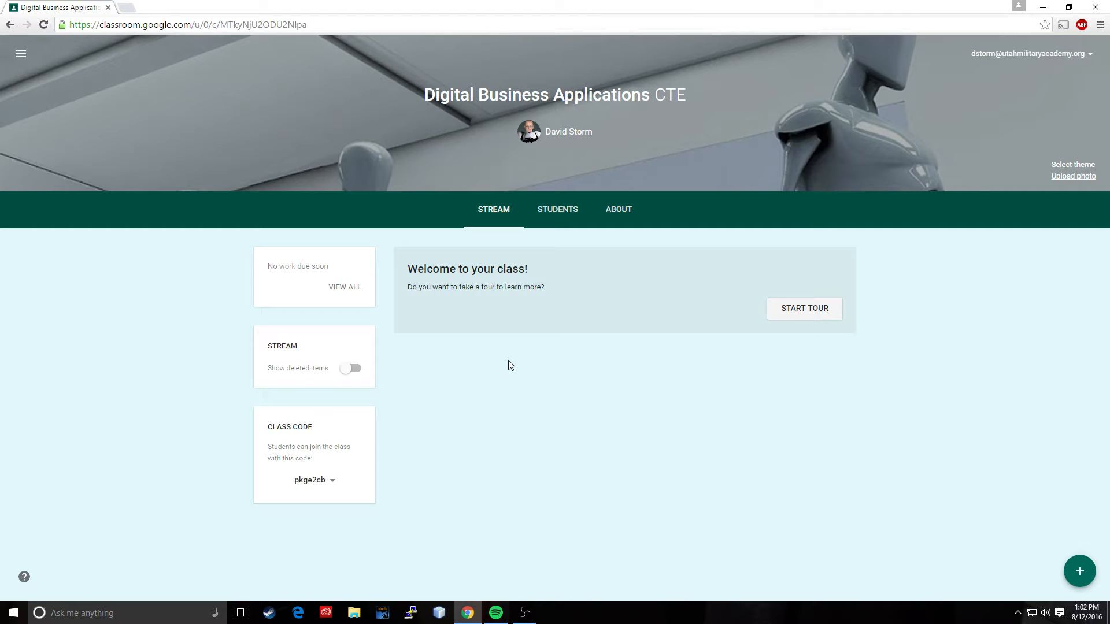
View the class's About page and highlight the class join code on the Students page
{"action": "left_click", "coordinate": [614, 215]}
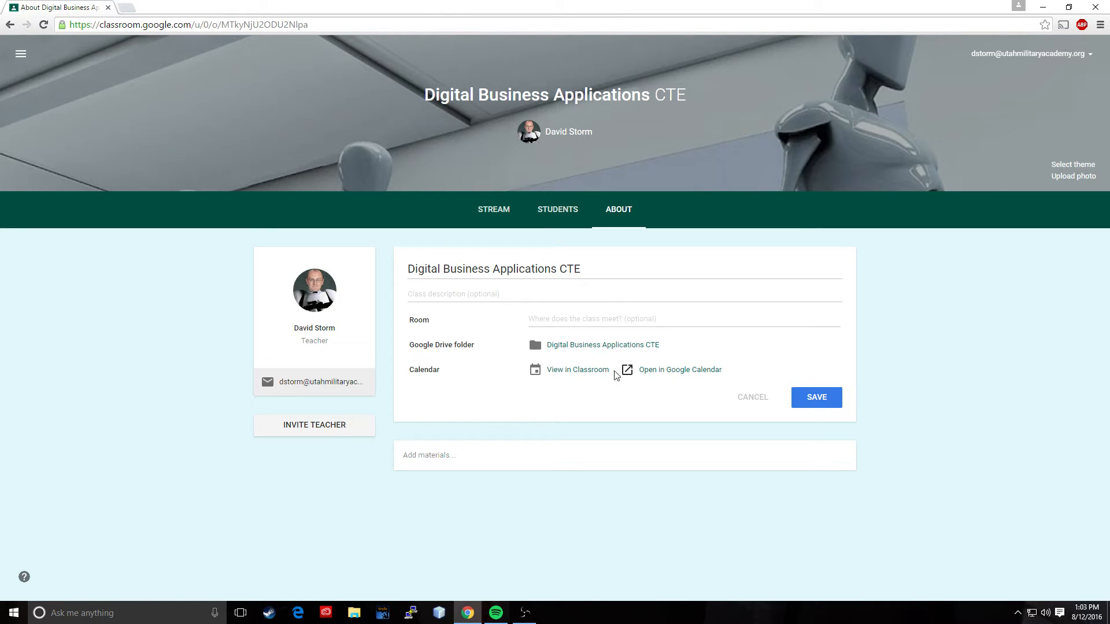
{"action": "left_click", "coordinate": [558, 214]}
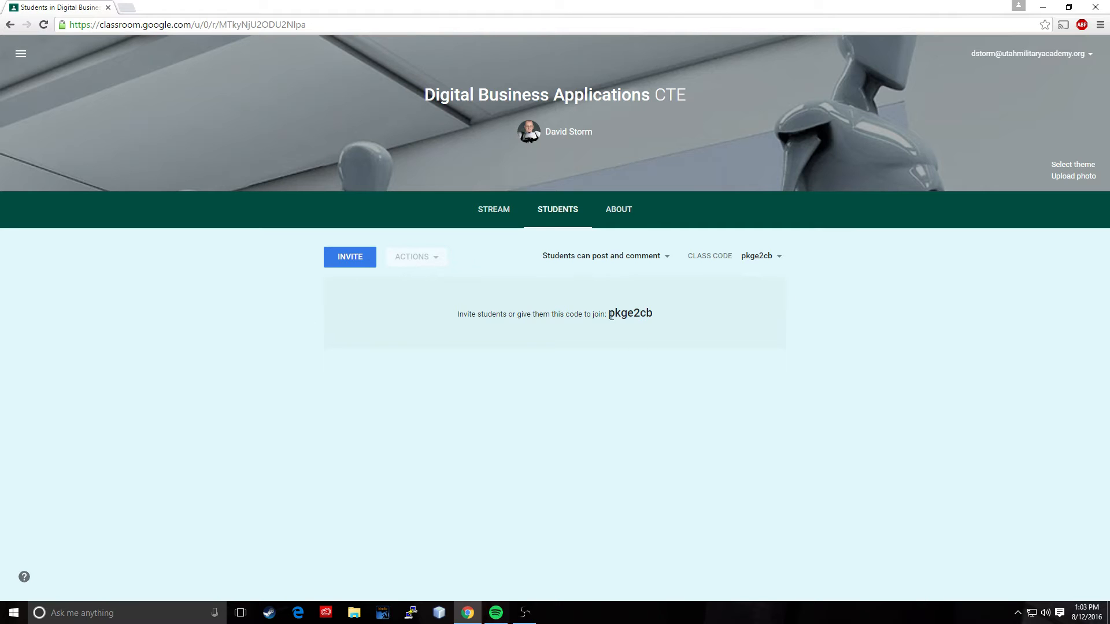
{"action": "left_click_drag", "start_coordinate": [609, 317], "coordinate": [652, 316]}
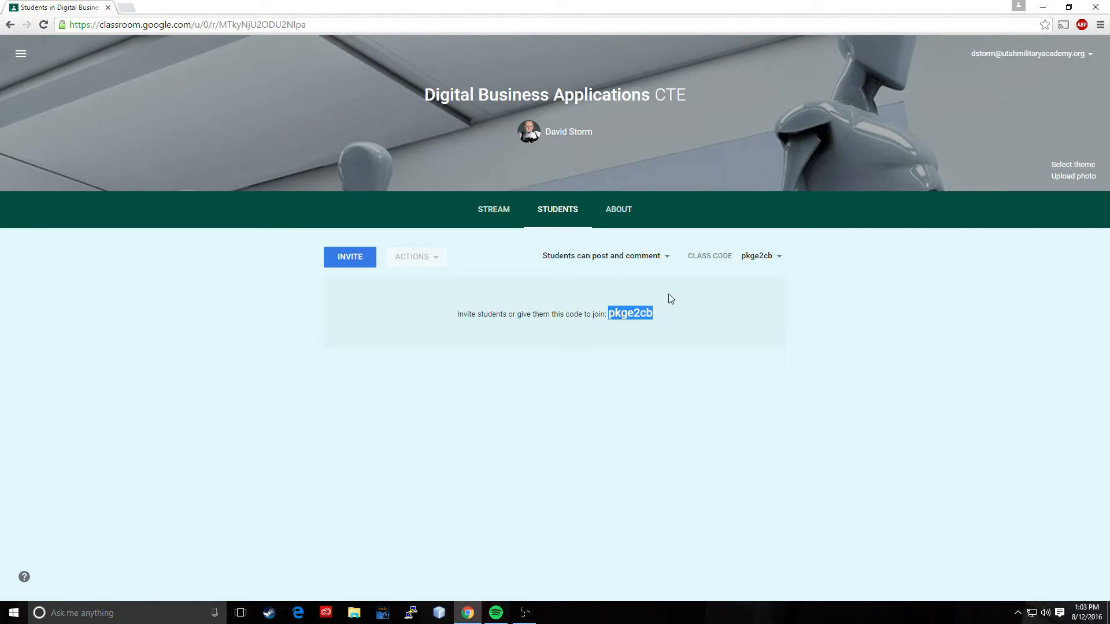
Look through the contacts available to invite as students and the options for student posting and commenting permissions
{"action": "left_click", "coordinate": [358, 254]}
{"action": "scroll", "coordinate": [350, 347], "scroll_direction": "down", "scroll_amount": 3}
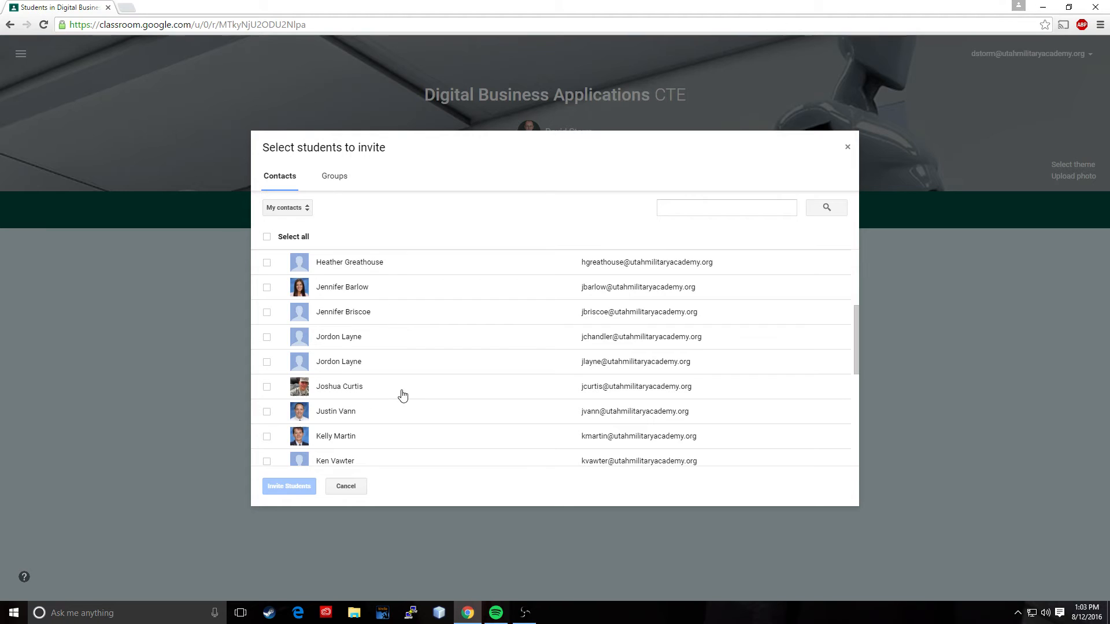
{"action": "scroll", "coordinate": [405, 395], "scroll_direction": "down", "scroll_amount": 2}
{"action": "scroll", "coordinate": [404, 395], "scroll_direction": "down", "scroll_amount": 2}
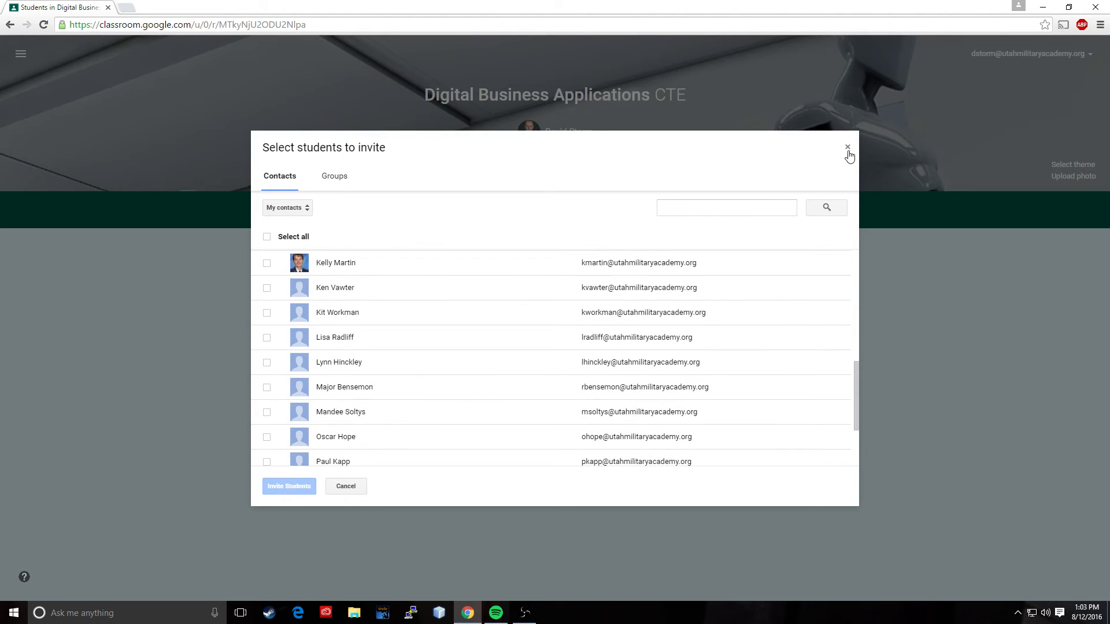
{"action": "left_click", "coordinate": [847, 148]}
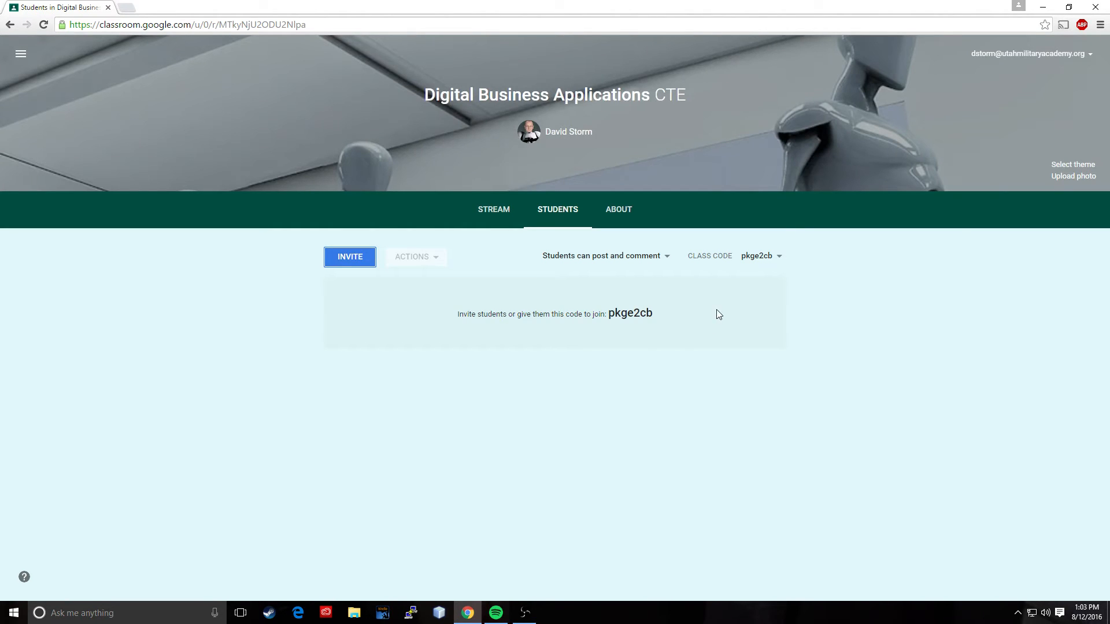
{"action": "left_click", "coordinate": [667, 259]}
{"action": "left_click", "coordinate": [751, 308]}
Start a new announcement in the class stream with the text "Hey class!"
{"action": "left_click", "coordinate": [492, 210]}
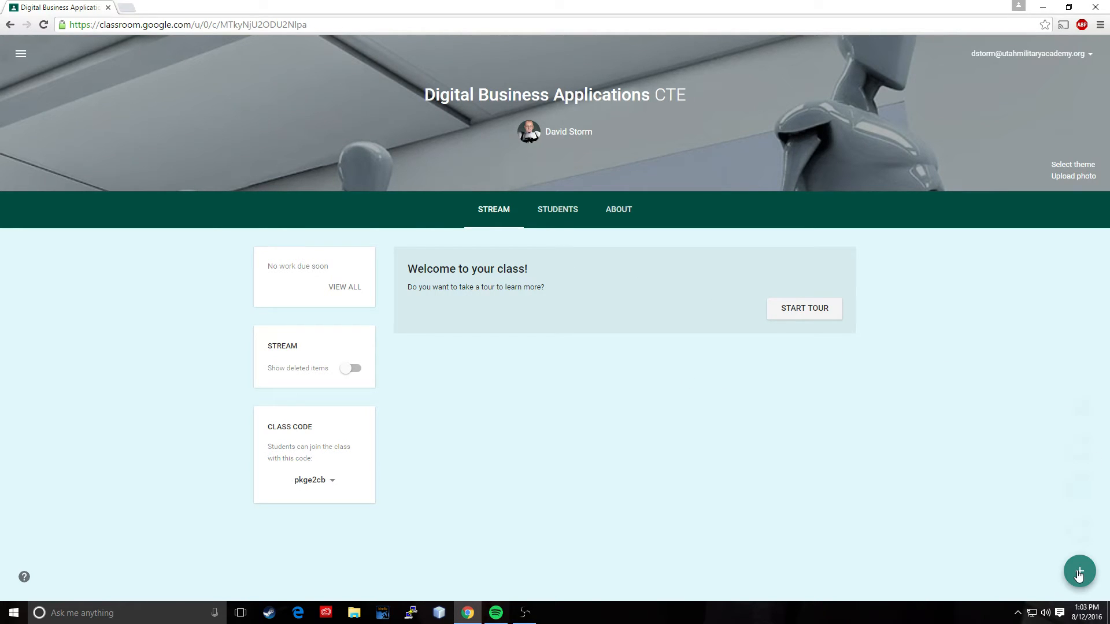
{"action": "mouse_move", "coordinate": [1079, 574]}
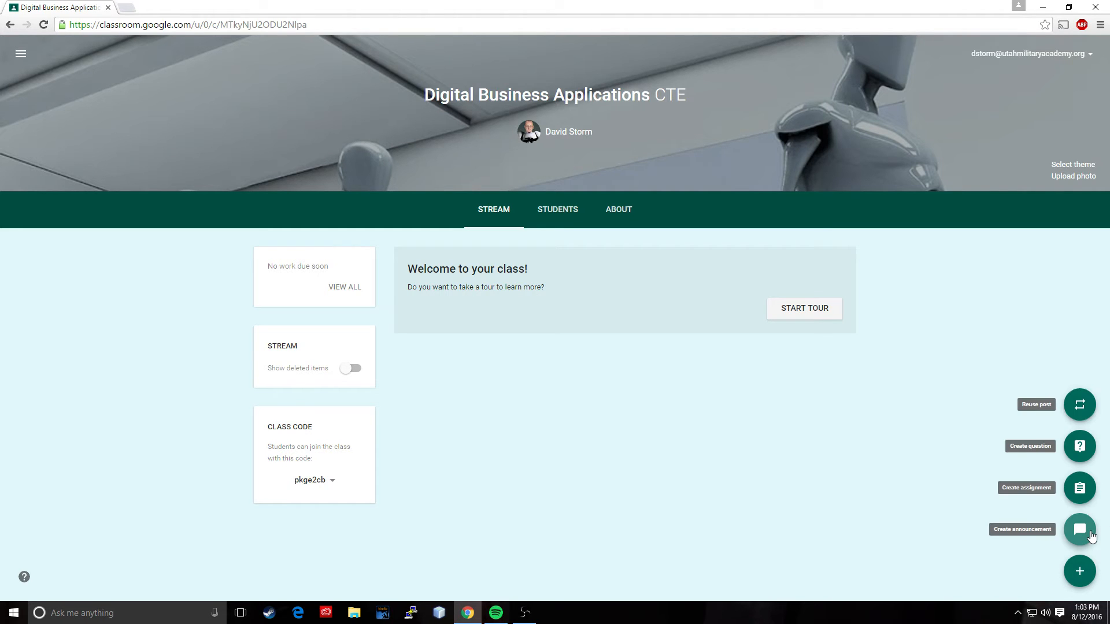
{"action": "left_click", "coordinate": [1070, 533]}
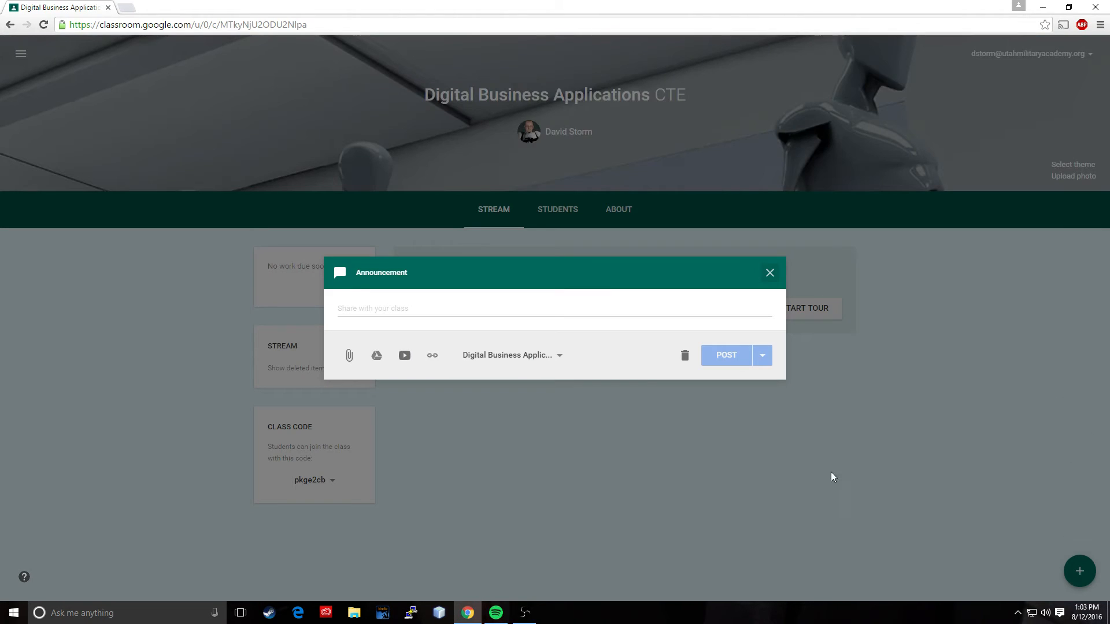
{"action": "left_click", "coordinate": [419, 315]}
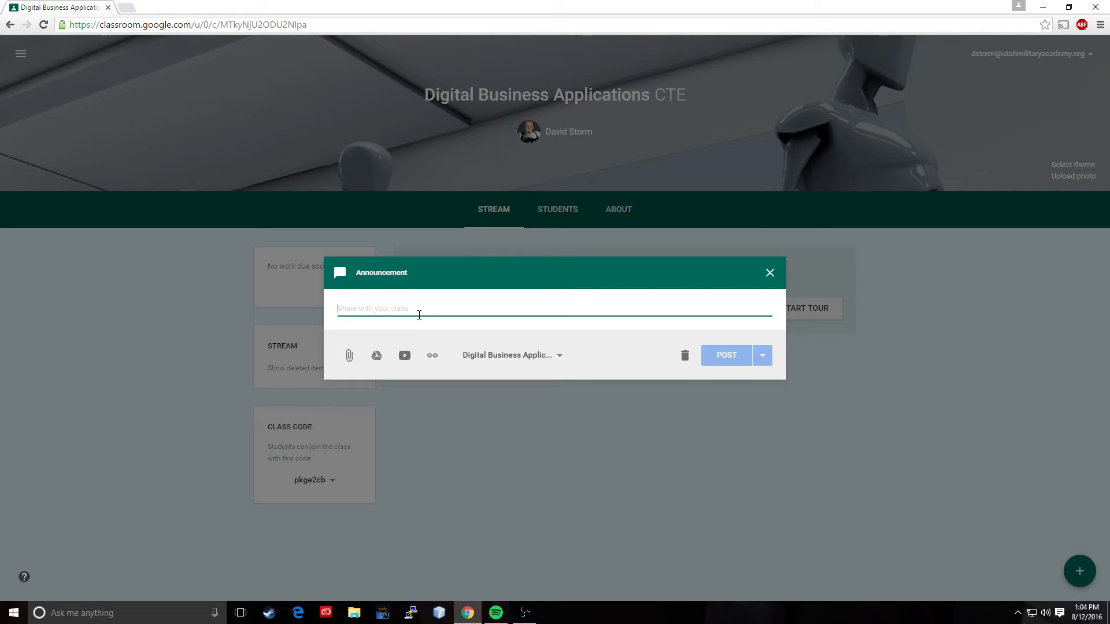
{"action": "type", "text": "Hey class!"}
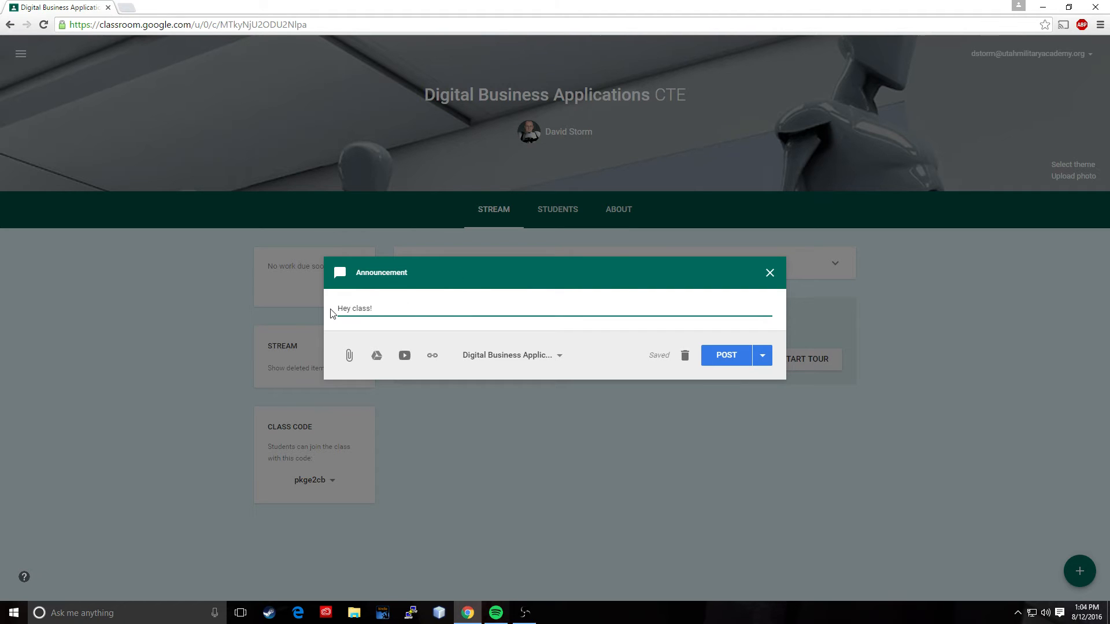
Look through the Upload, Recent, My Drive and Starred sources for attaching files, and leave without attaching anything
{"action": "left_click", "coordinate": [349, 357]}
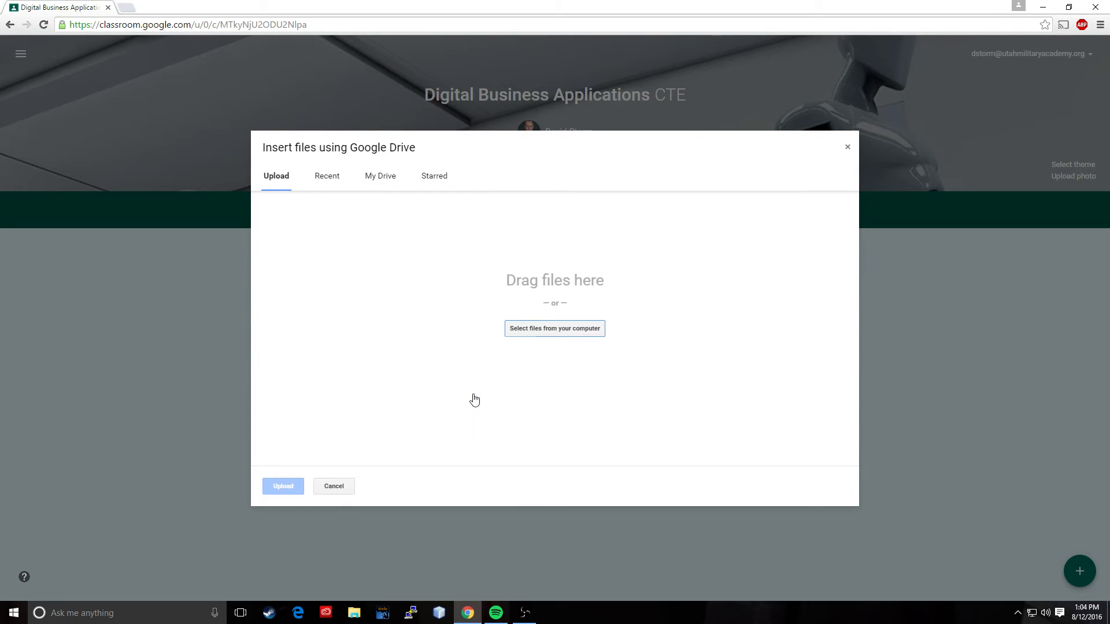
{"action": "left_click", "coordinate": [321, 178]}
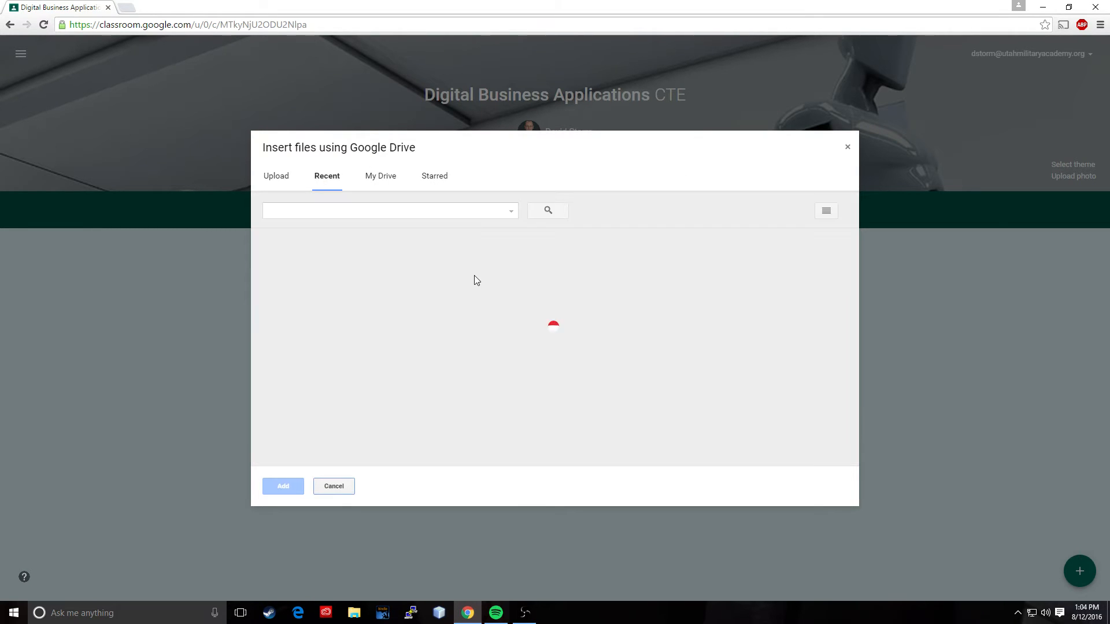
{"action": "scroll", "coordinate": [563, 349], "scroll_direction": "down", "scroll_amount": 3}
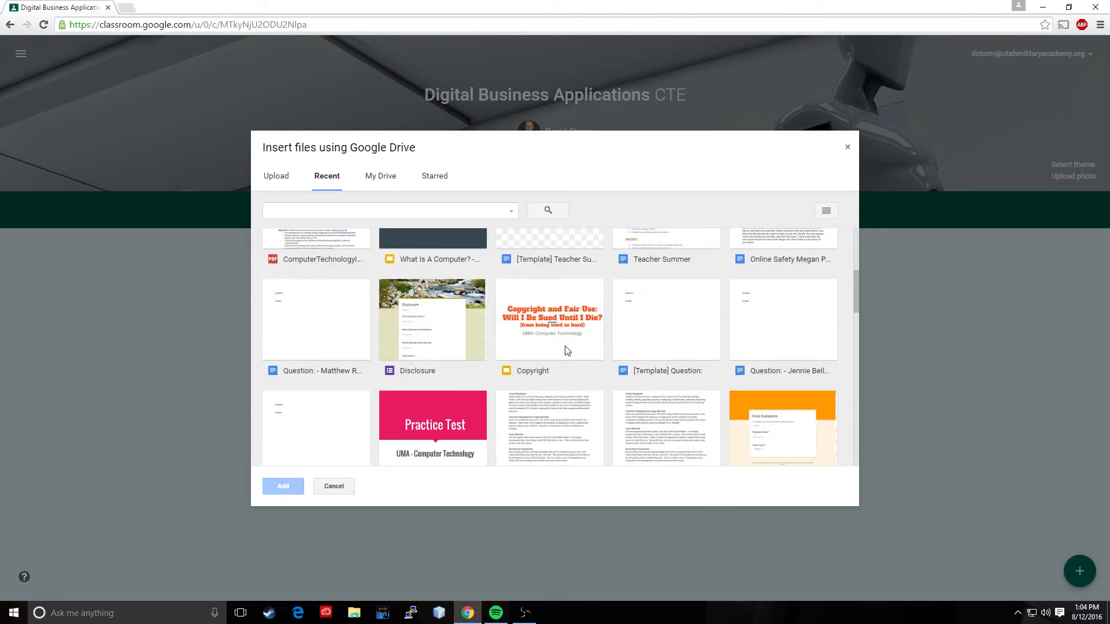
{"action": "scroll", "coordinate": [565, 350], "scroll_direction": "up", "scroll_amount": 3}
{"action": "left_click", "coordinate": [380, 177]}
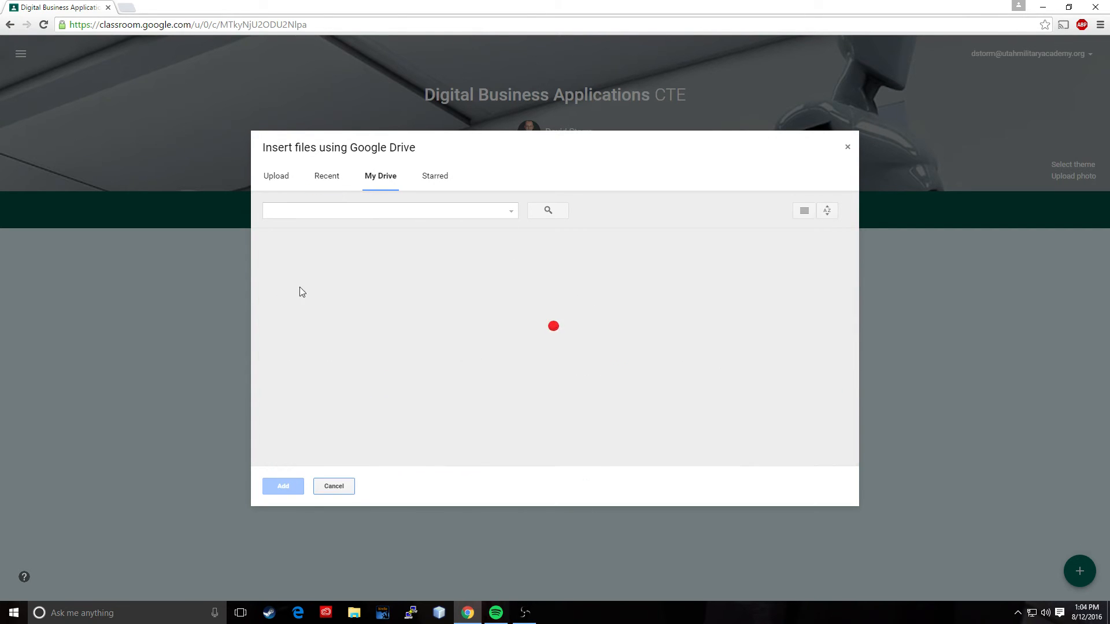
{"action": "scroll", "coordinate": [597, 396], "scroll_direction": "down", "scroll_amount": 10}
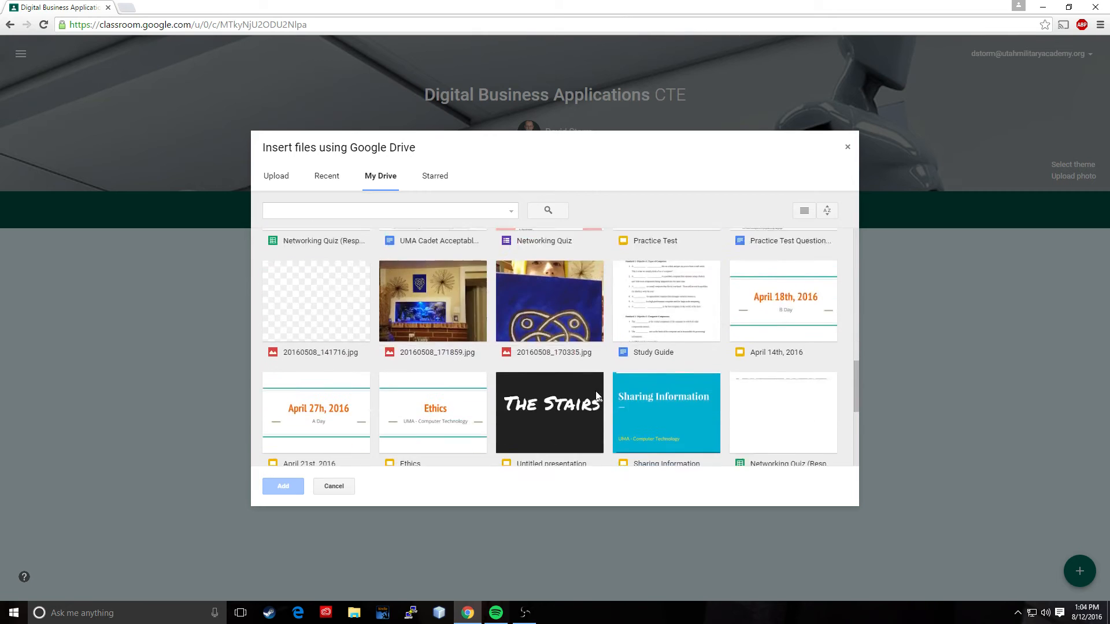
{"action": "scroll", "coordinate": [597, 396], "scroll_direction": "up", "scroll_amount": 5}
{"action": "scroll", "coordinate": [598, 395], "scroll_direction": "down", "scroll_amount": 5}
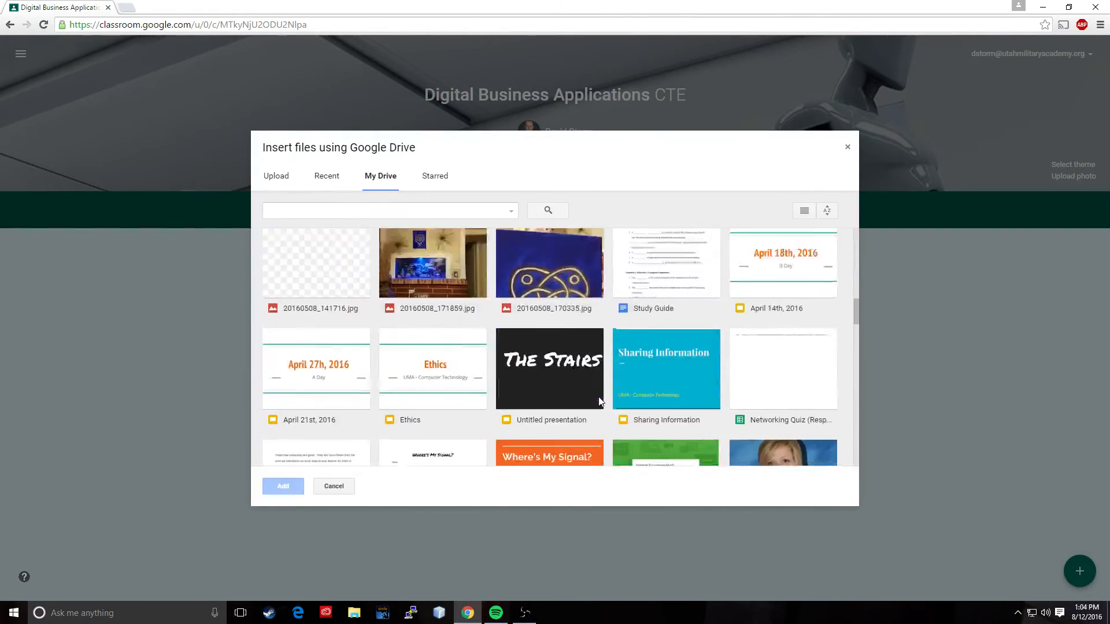
{"action": "scroll", "coordinate": [599, 399], "scroll_direction": "down", "scroll_amount": 3}
{"action": "scroll", "coordinate": [578, 393], "scroll_direction": "up", "scroll_amount": 3}
{"action": "scroll", "coordinate": [563, 389], "scroll_direction": "down", "scroll_amount": 2}
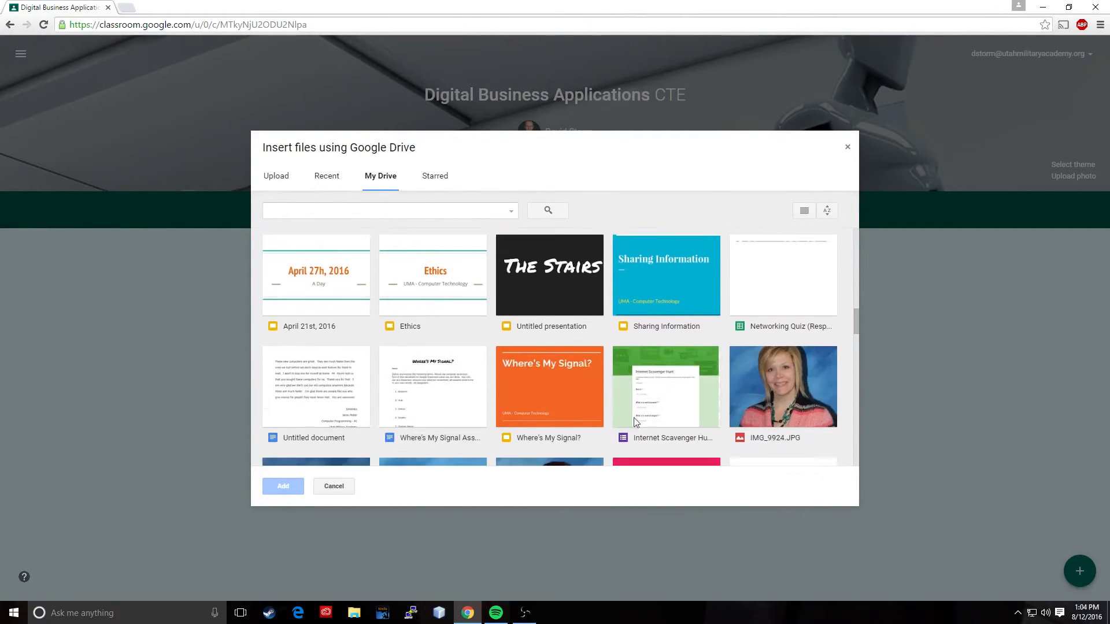
{"action": "scroll", "coordinate": [636, 422], "scroll_direction": "up", "scroll_amount": 10}
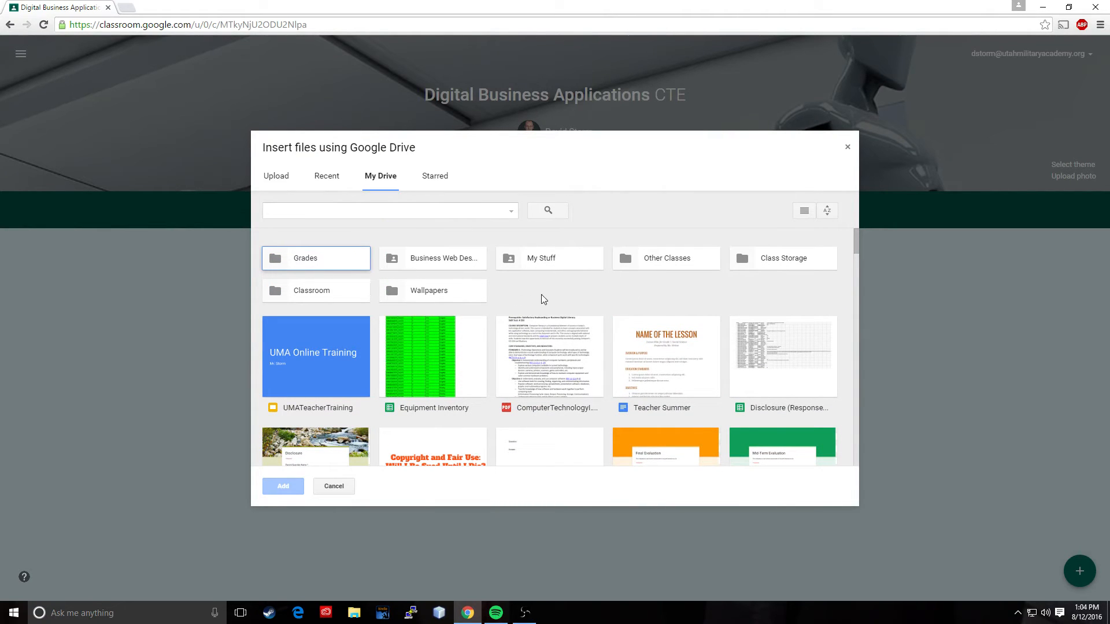
{"action": "left_click", "coordinate": [439, 179]}
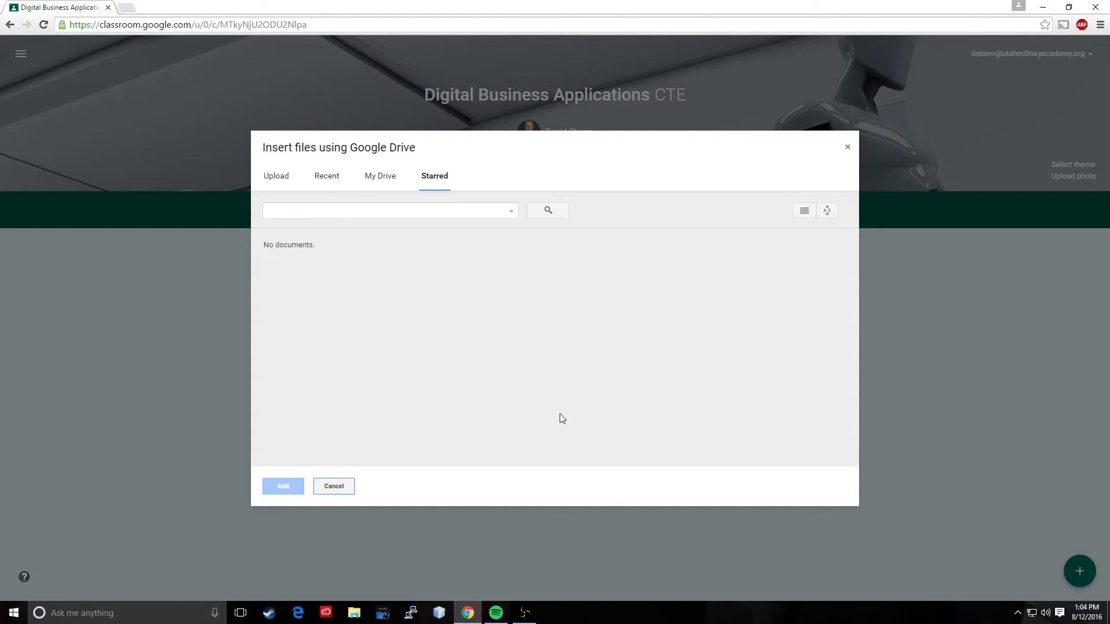
{"action": "left_click", "coordinate": [333, 487]}
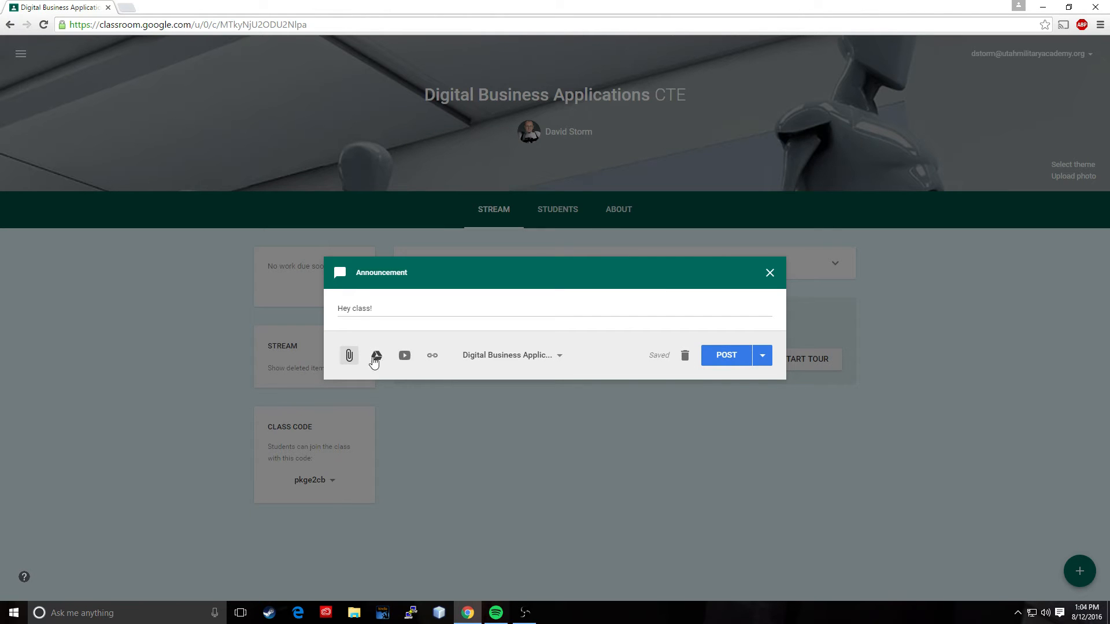
Search YouTube for "funny classroom" and attach the video "Funny Classroom Jokes - Animated Collection" to the announcement
{"action": "left_click", "coordinate": [405, 357]}
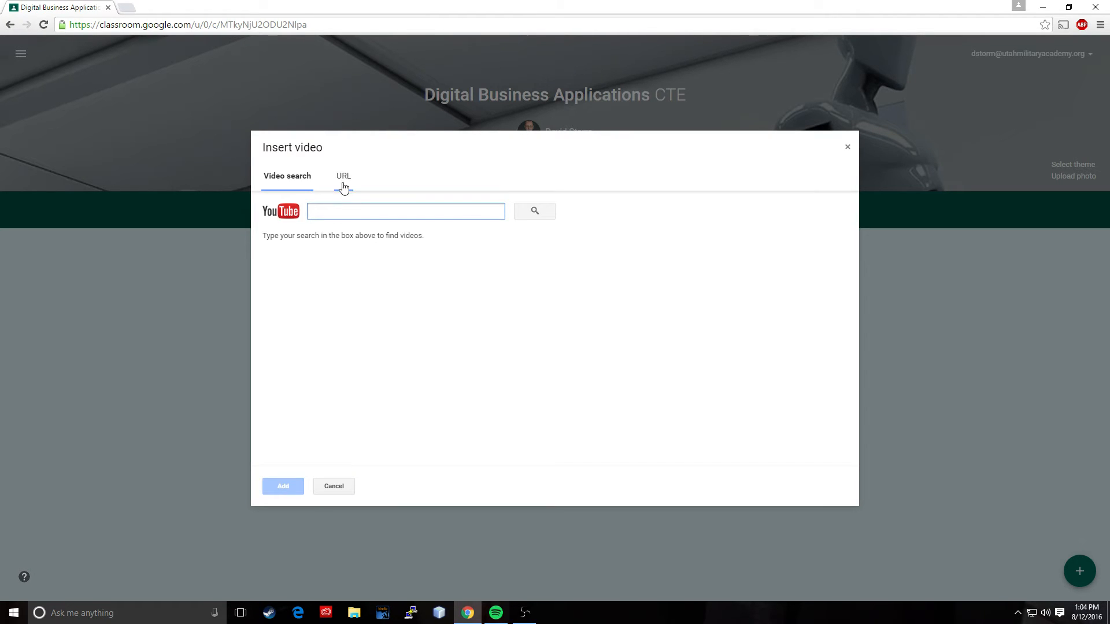
{"action": "left_click", "coordinate": [348, 188]}
{"action": "left_click", "coordinate": [283, 178]}
{"action": "type", "text": "funn"}
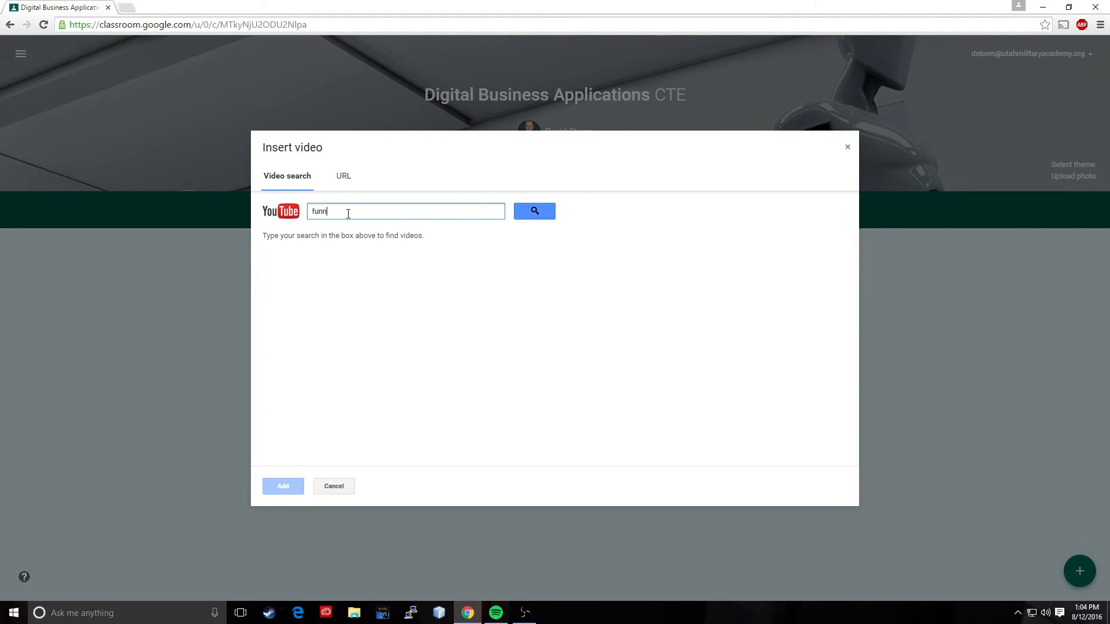
{"action": "type", "text": "y classroom"}
{"action": "key", "text": "Return"}
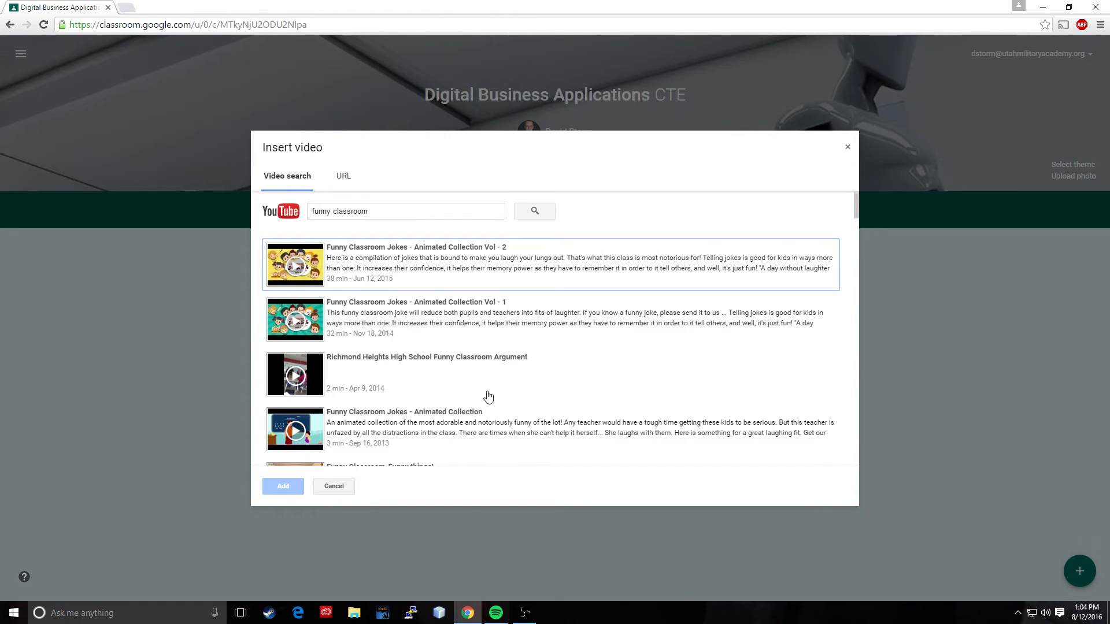
{"action": "scroll", "coordinate": [488, 396], "scroll_direction": "down", "scroll_amount": 2}
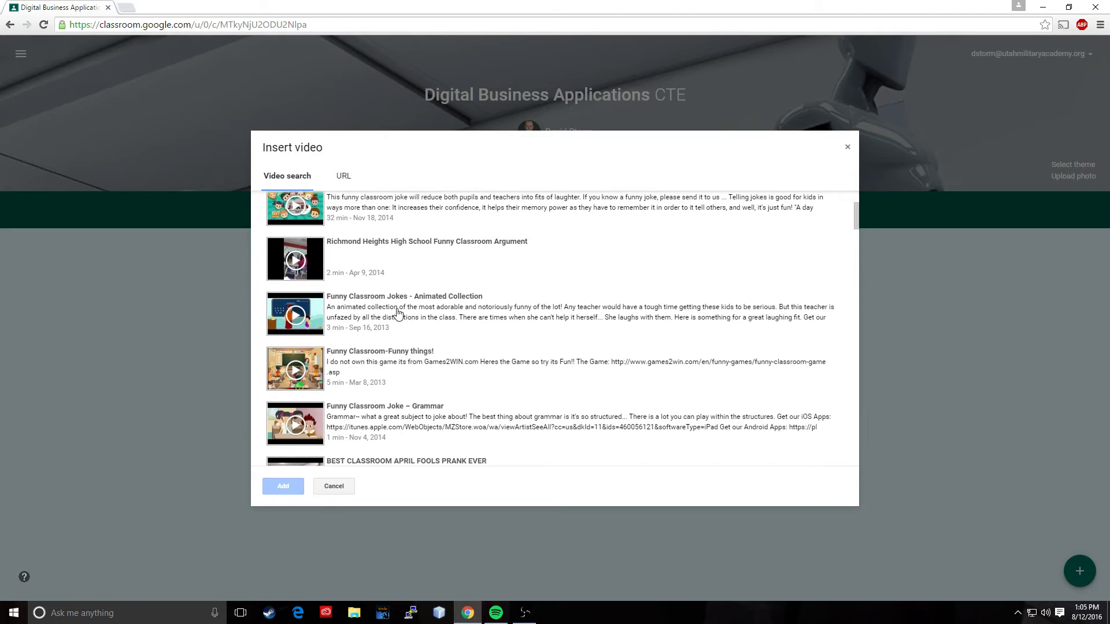
{"action": "left_click", "coordinate": [462, 320]}
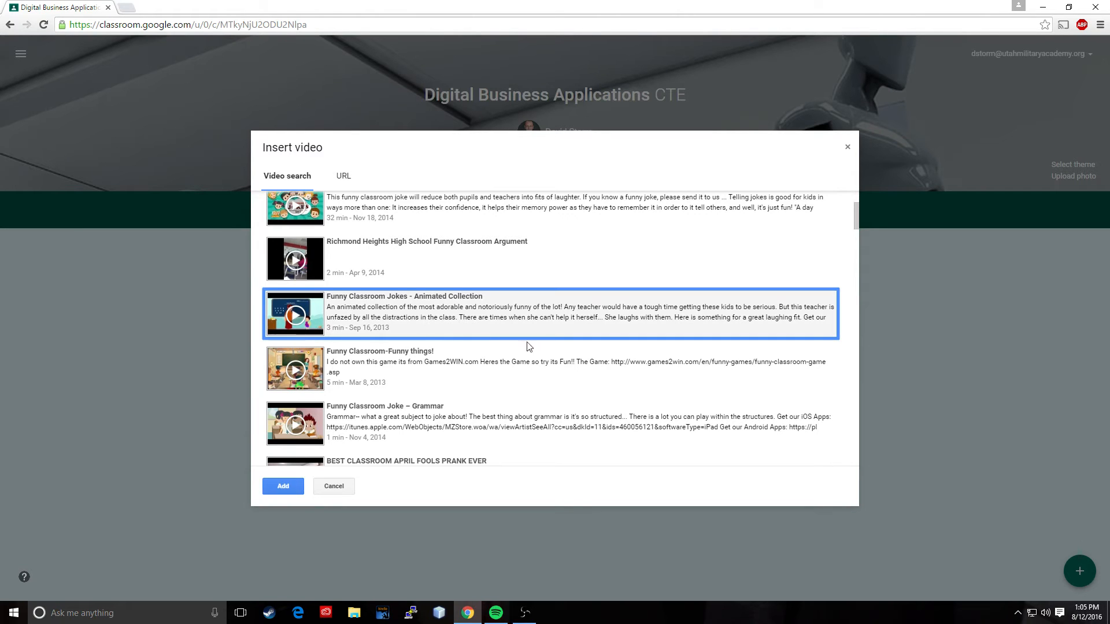
{"action": "left_click", "coordinate": [283, 486]}
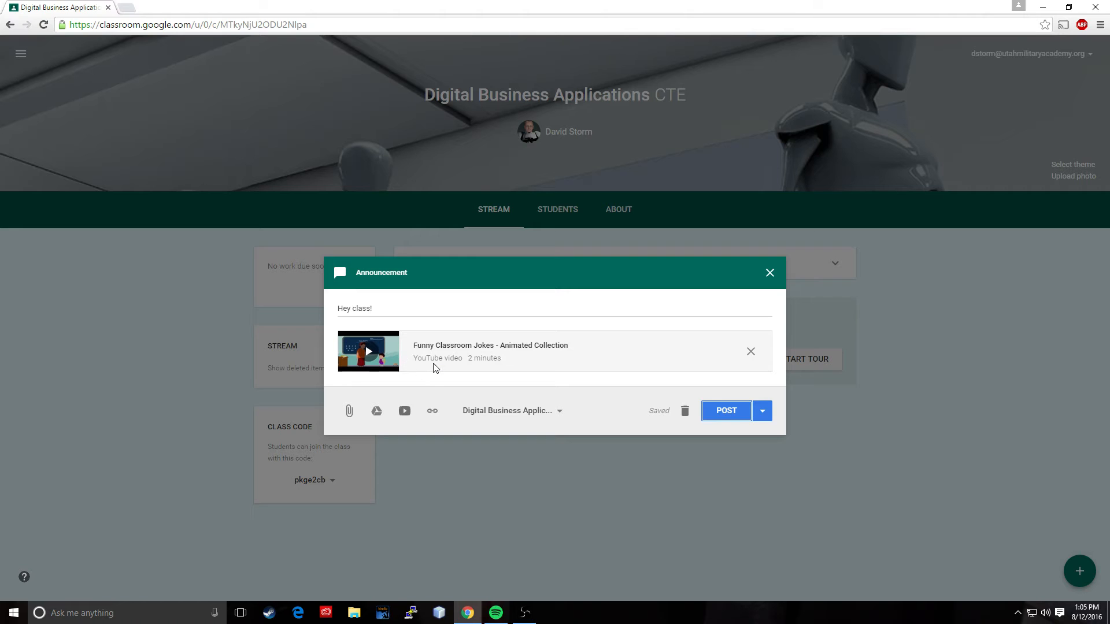
View the announcement's link attachment field and the list of classes it can be shared with, leaving both unchanged
{"action": "left_click", "coordinate": [432, 412]}
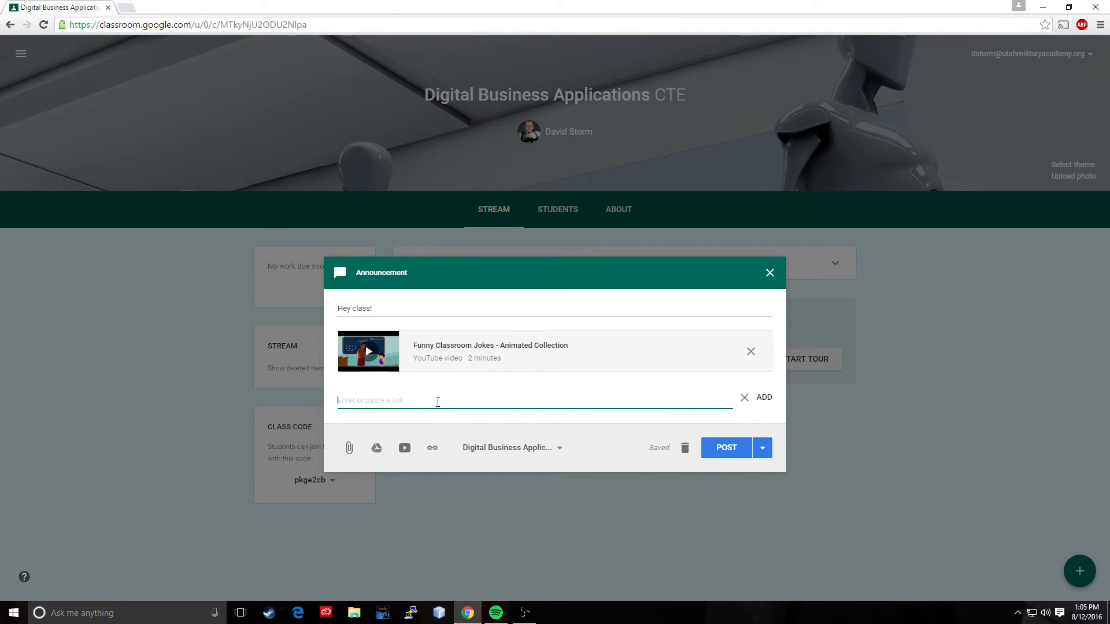
{"action": "left_click", "coordinate": [744, 398]}
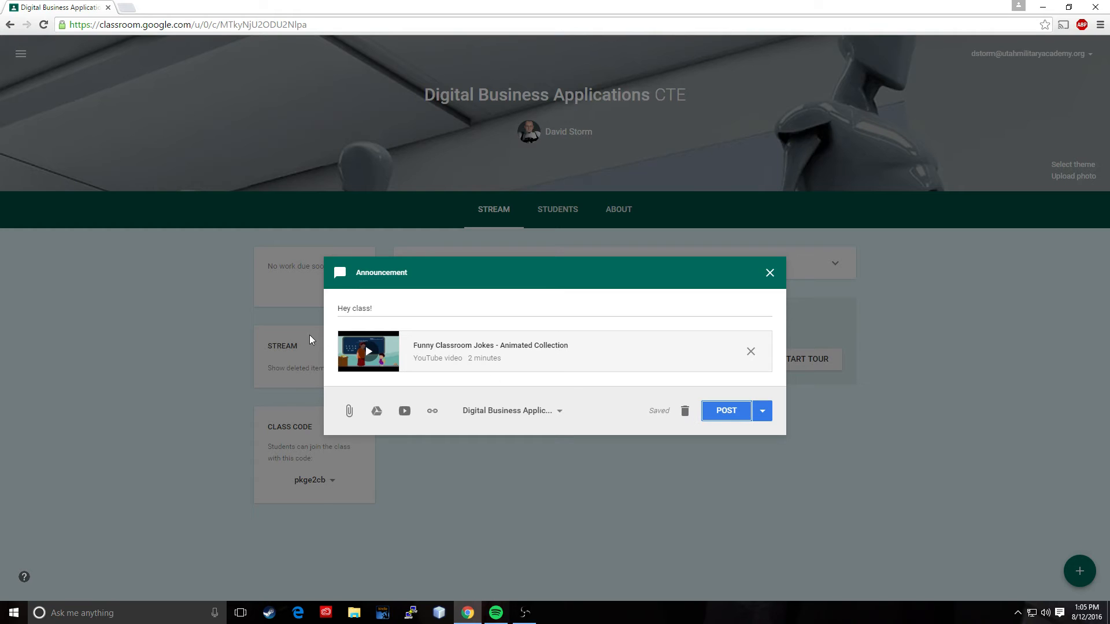
{"action": "left_click", "coordinate": [557, 414]}
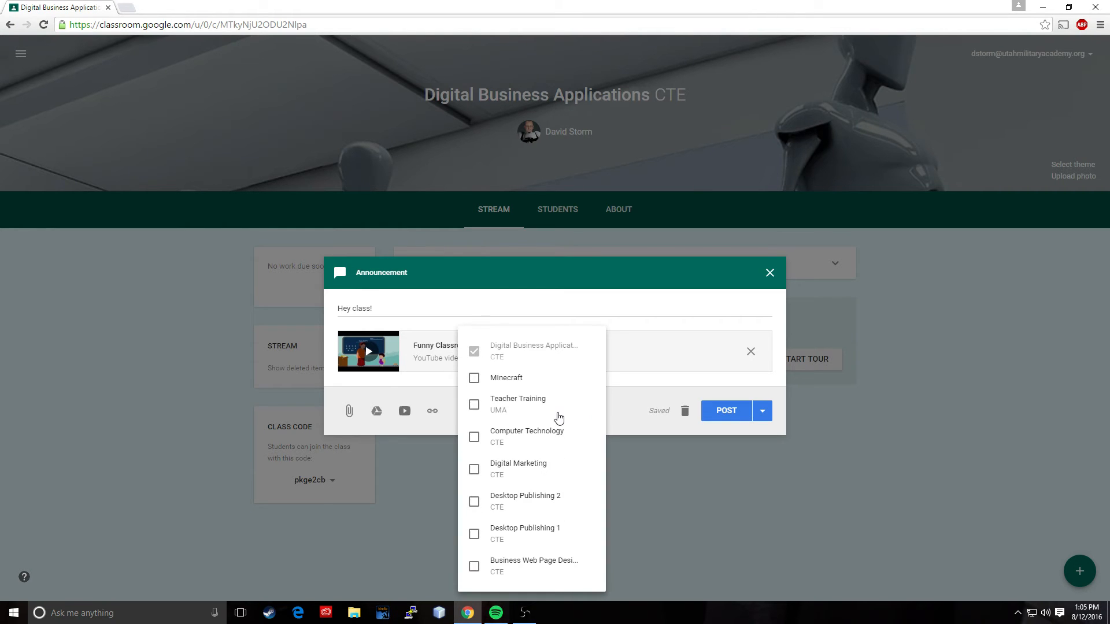
{"action": "left_click", "coordinate": [629, 413]}
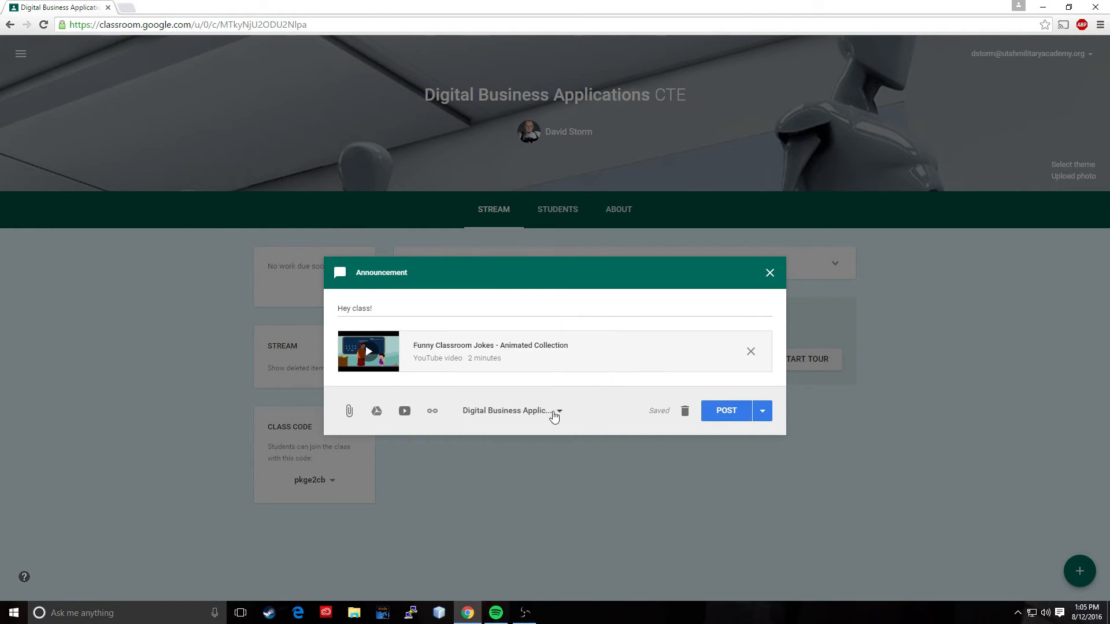
Try adding Minecraft, Teacher Training and Computer Technology as recipients of the announcement, and clear those three classes again
{"action": "left_click", "coordinate": [558, 414]}
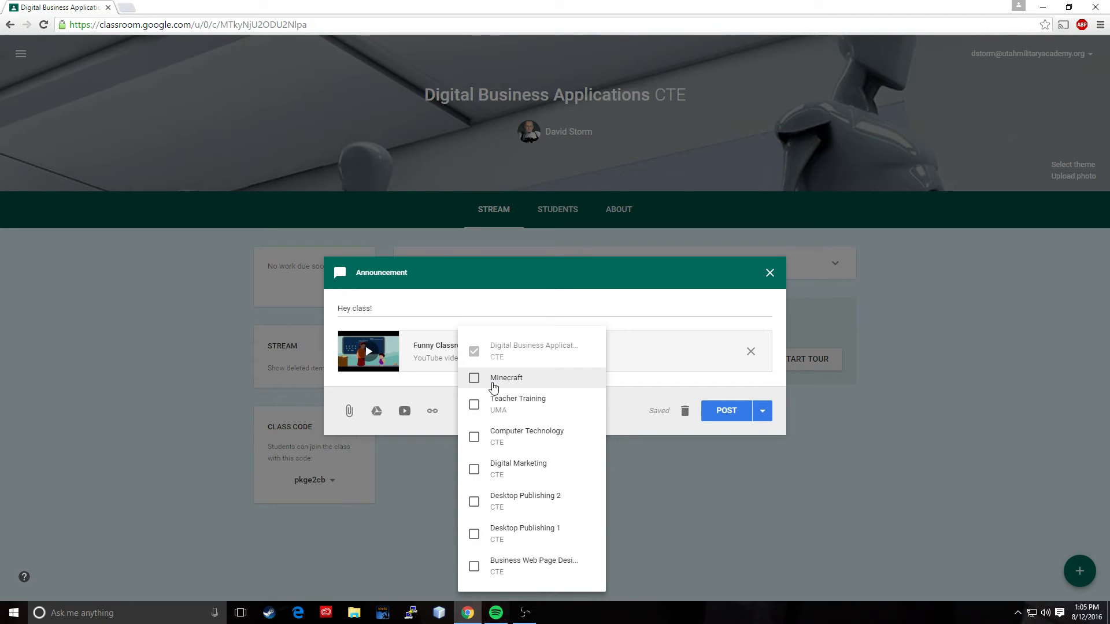
{"action": "left_click", "coordinate": [493, 387]}
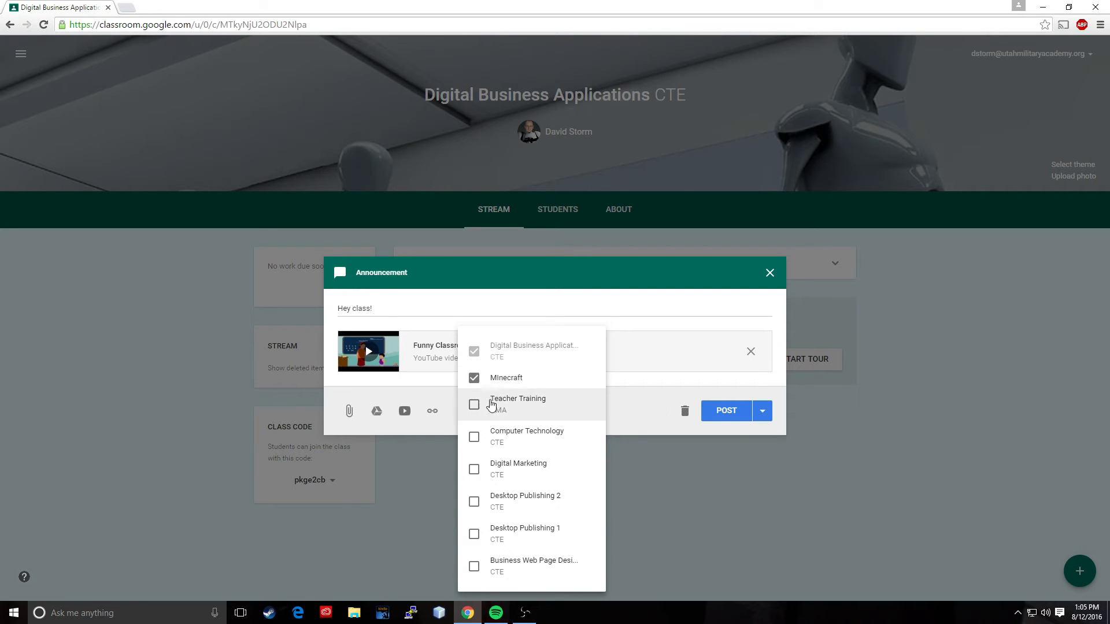
{"action": "left_click", "coordinate": [487, 408]}
{"action": "left_click", "coordinate": [475, 437]}
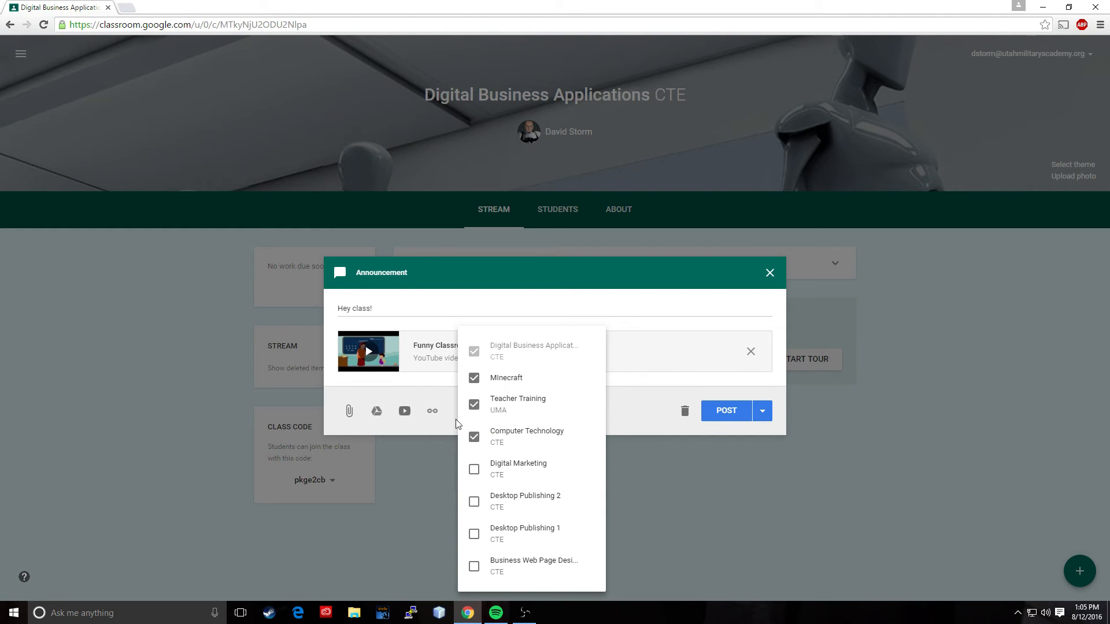
{"action": "left_click", "coordinate": [474, 437]}
{"action": "left_click", "coordinate": [474, 405]}
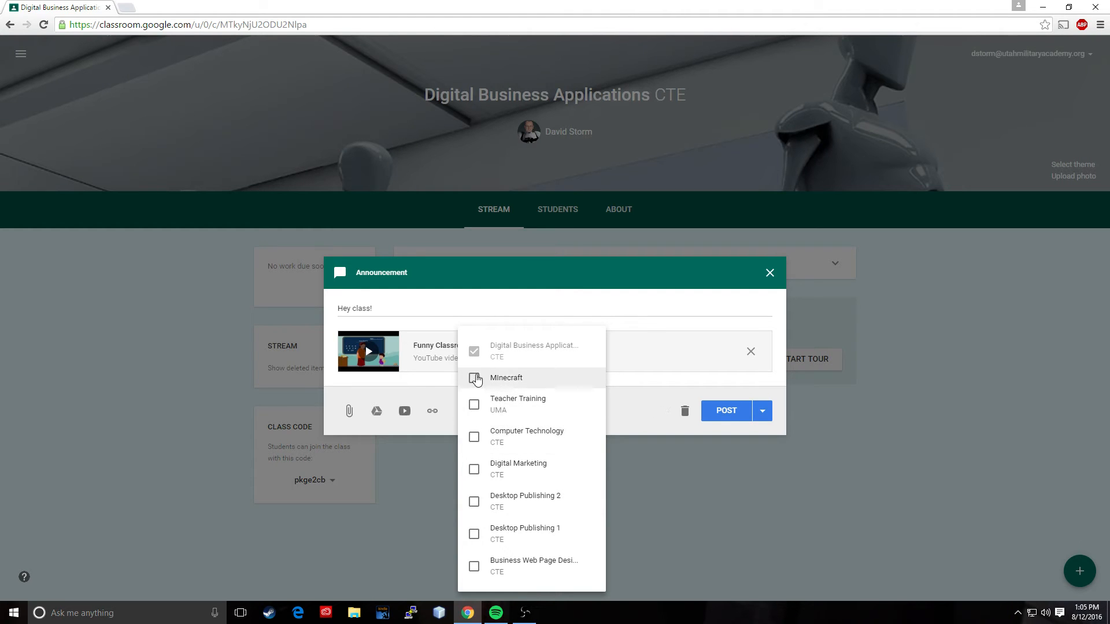
{"action": "left_click", "coordinate": [474, 378]}
{"action": "left_click", "coordinate": [632, 386]}
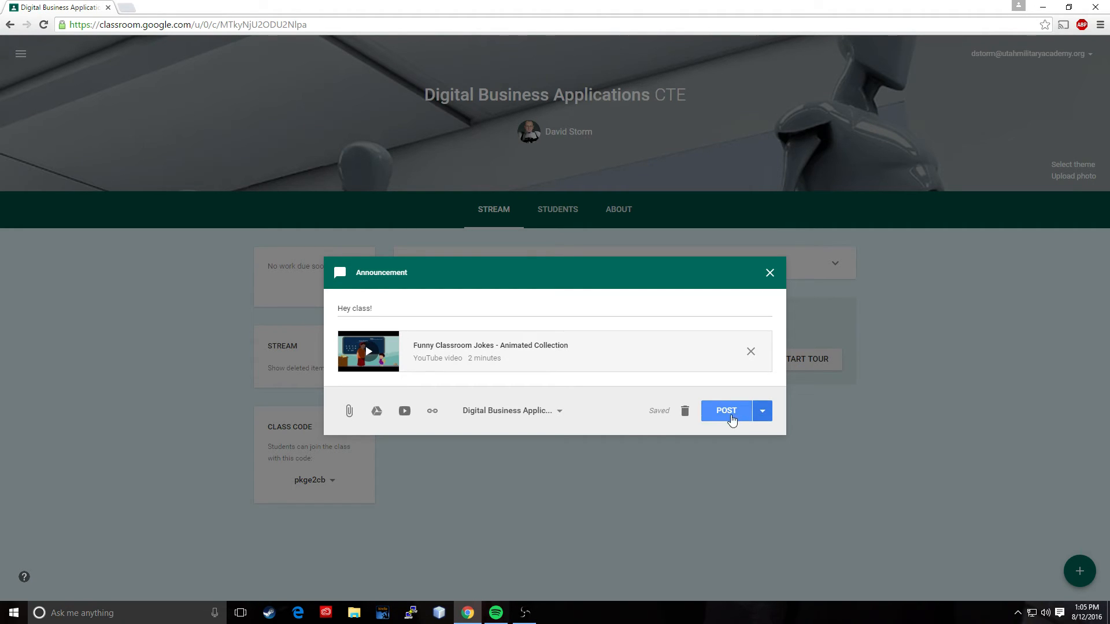
Check the options for scheduling the announcement or saving it as a draft, and post it immediately
{"action": "left_click", "coordinate": [771, 416]}
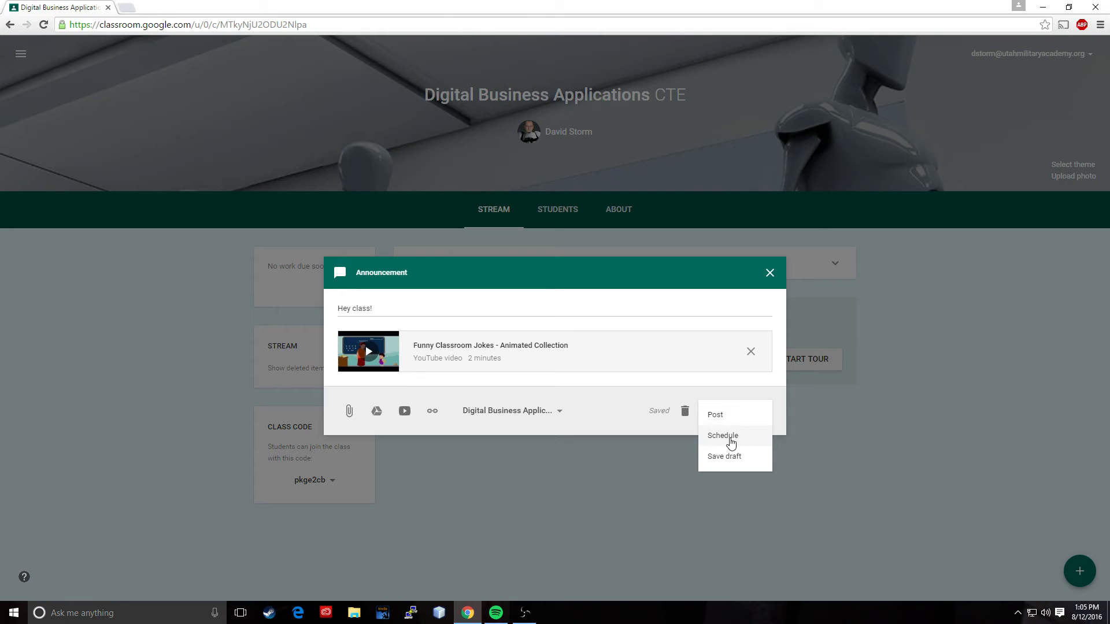
{"action": "left_click", "coordinate": [642, 390]}
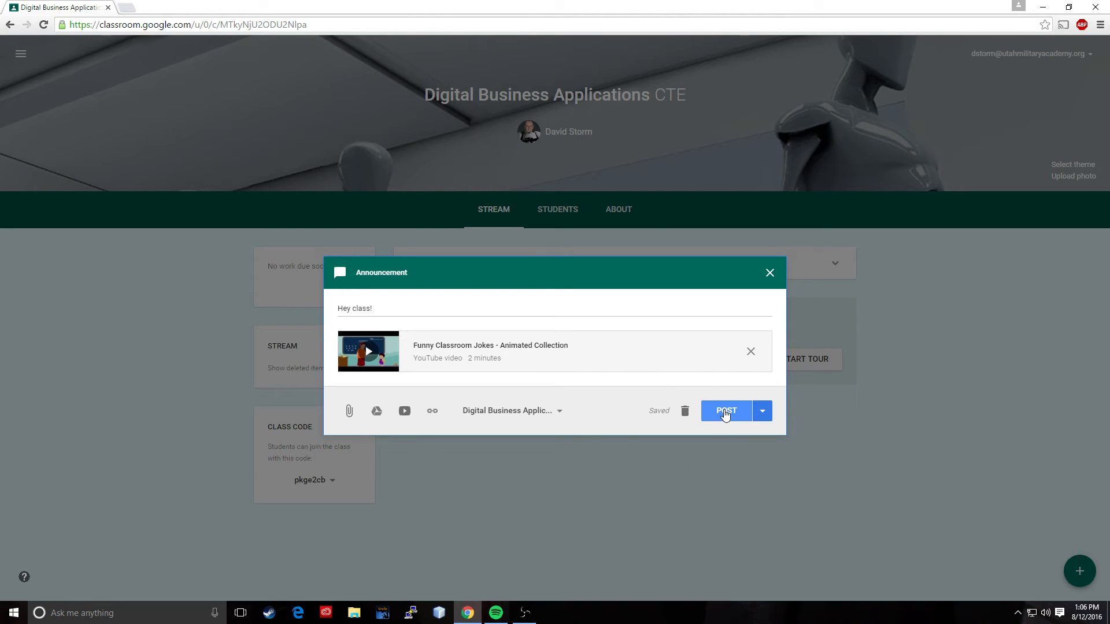
{"action": "left_click", "coordinate": [724, 411]}
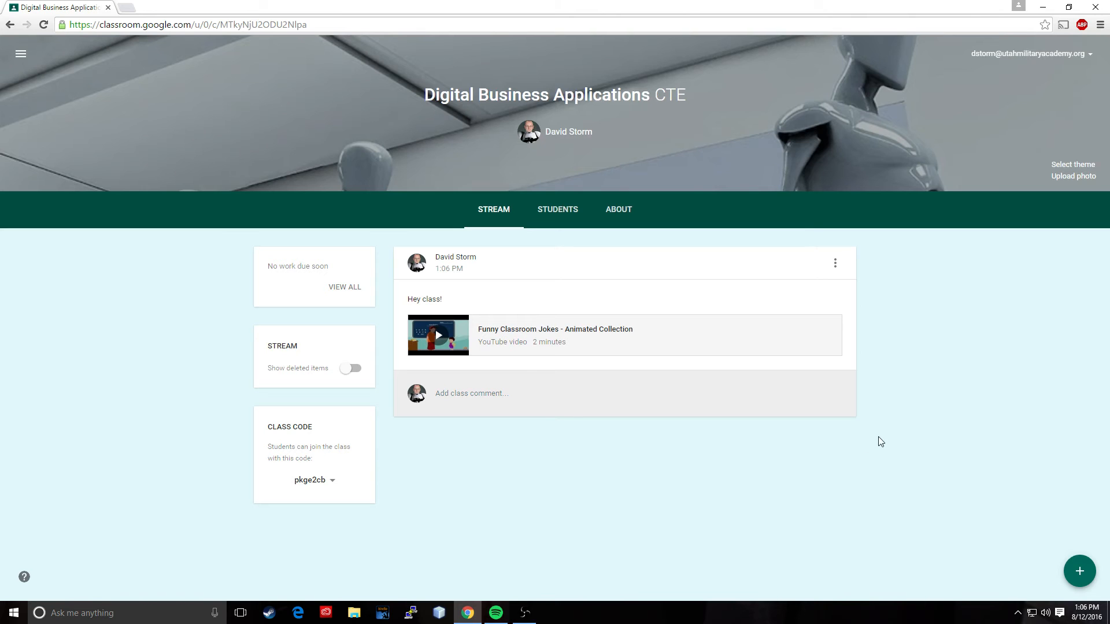
Create an assignment titled "Summer Worksheet" with the instructions "Fill out the worksheet and turn it in!"
{"action": "mouse_move", "coordinate": [1081, 579]}
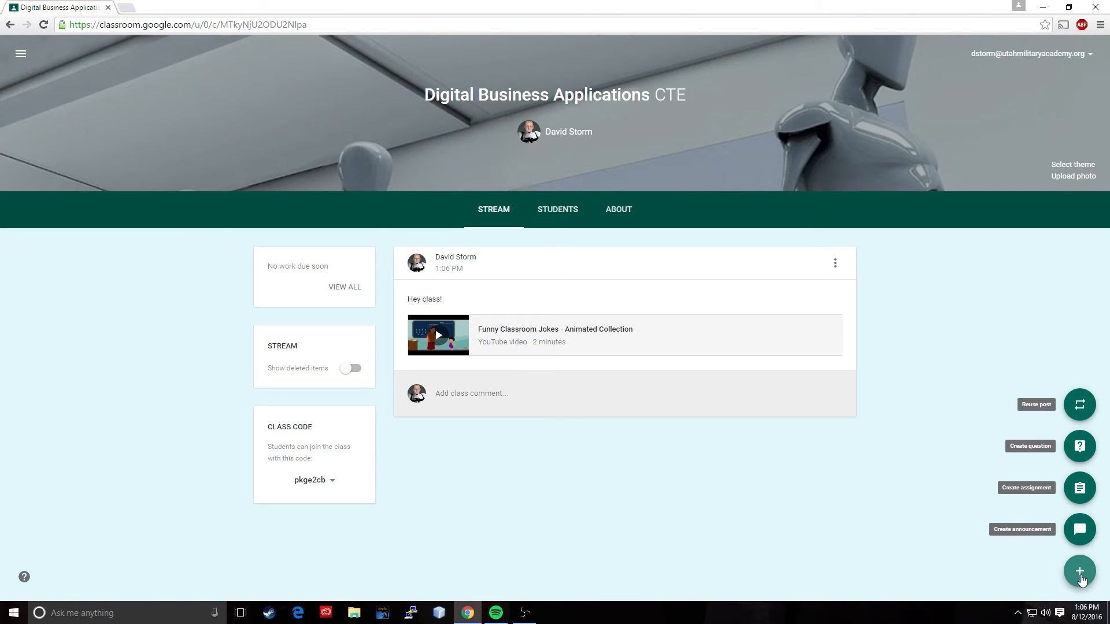
{"action": "left_click", "coordinate": [1080, 489]}
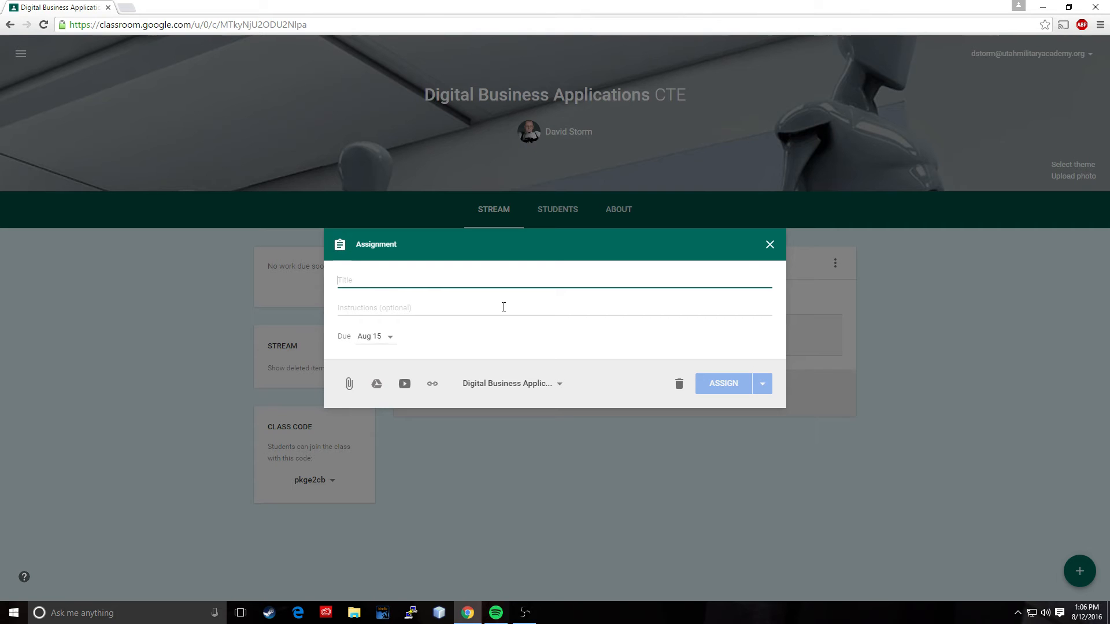
{"action": "type", "text": "Fi"}
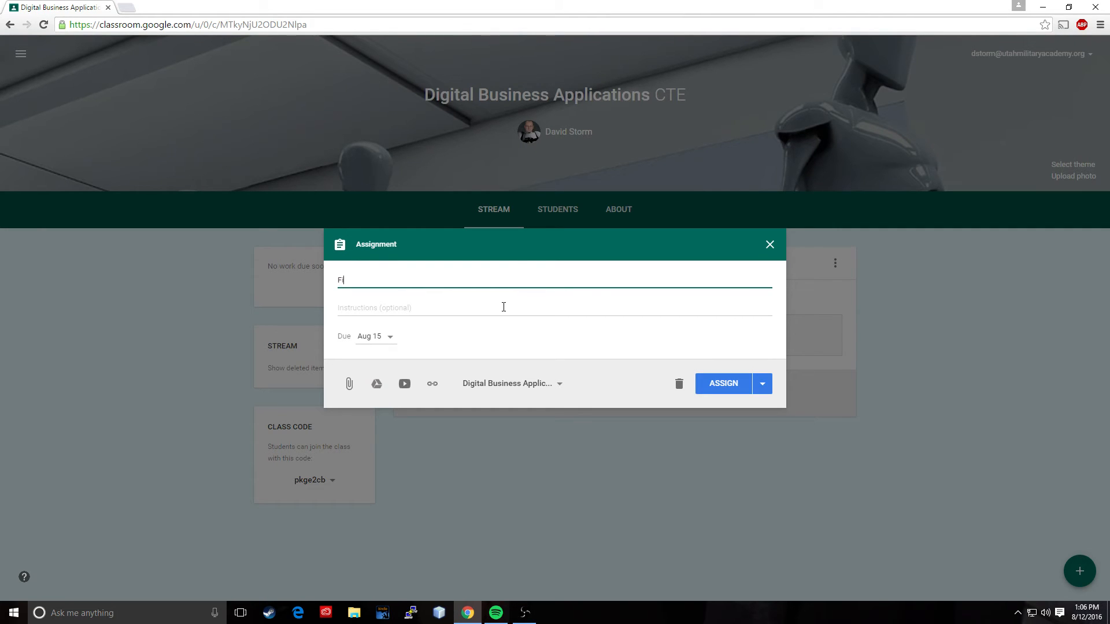
{"action": "key", "text": "BackSpace"}
{"action": "key", "text": "BackSpace"}
{"action": "type", "text": "S"}
{"action": "left_click", "coordinate": [503, 307]}
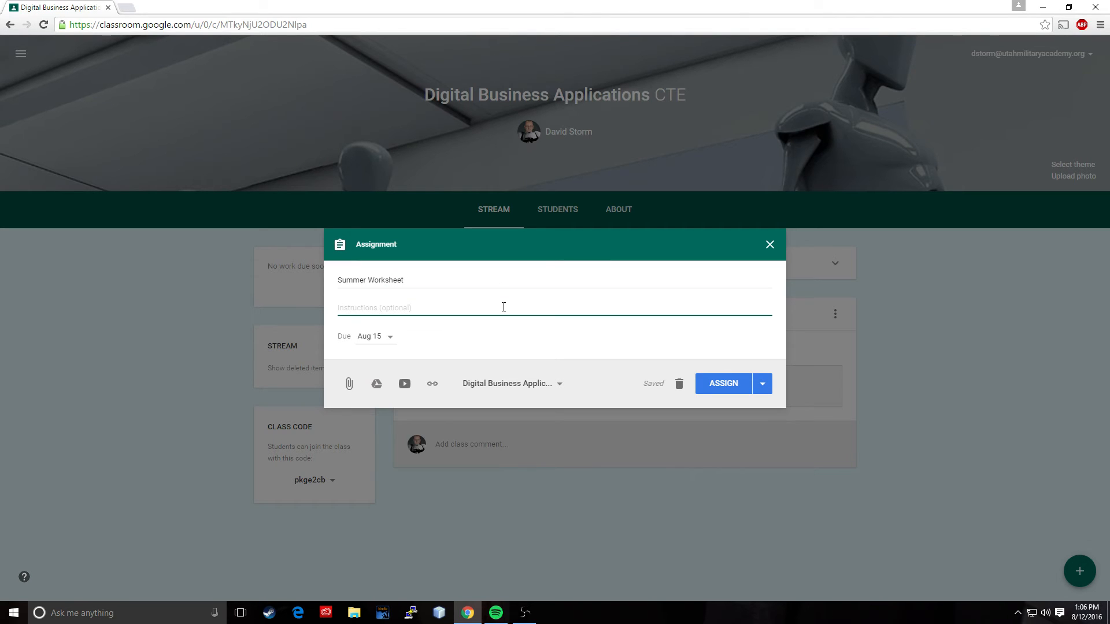
{"action": "type", "text": "Fil"}
{"action": "type", "text": "!"}
Set the assignment's due date to Aug 15, 2016
{"action": "left_click", "coordinate": [390, 341]}
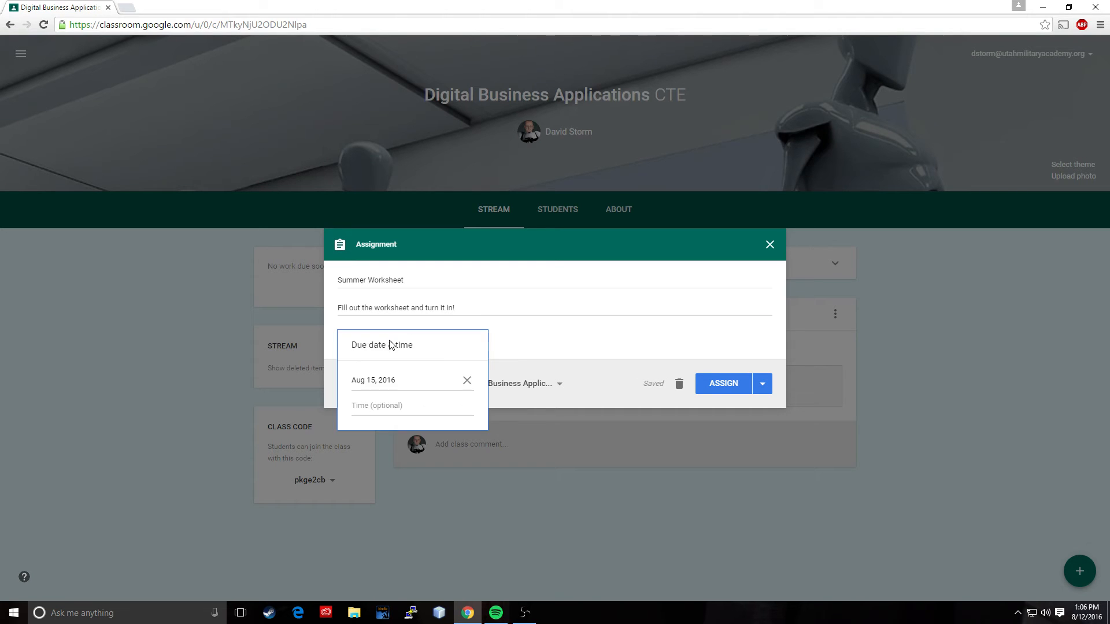
{"action": "left_click", "coordinate": [376, 380]}
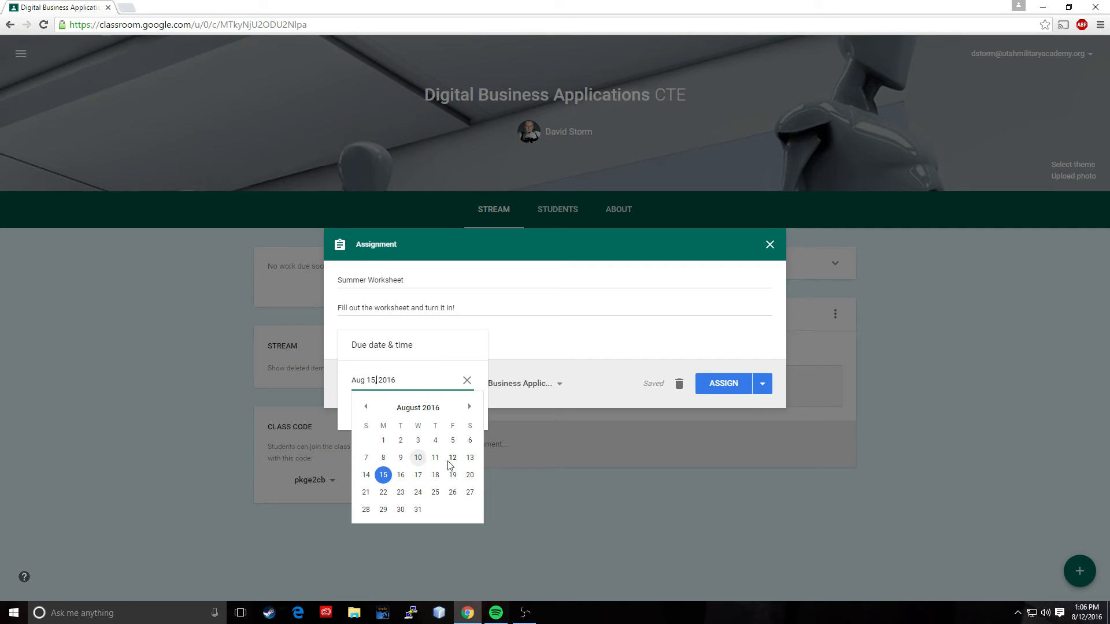
{"action": "left_click", "coordinate": [385, 476]}
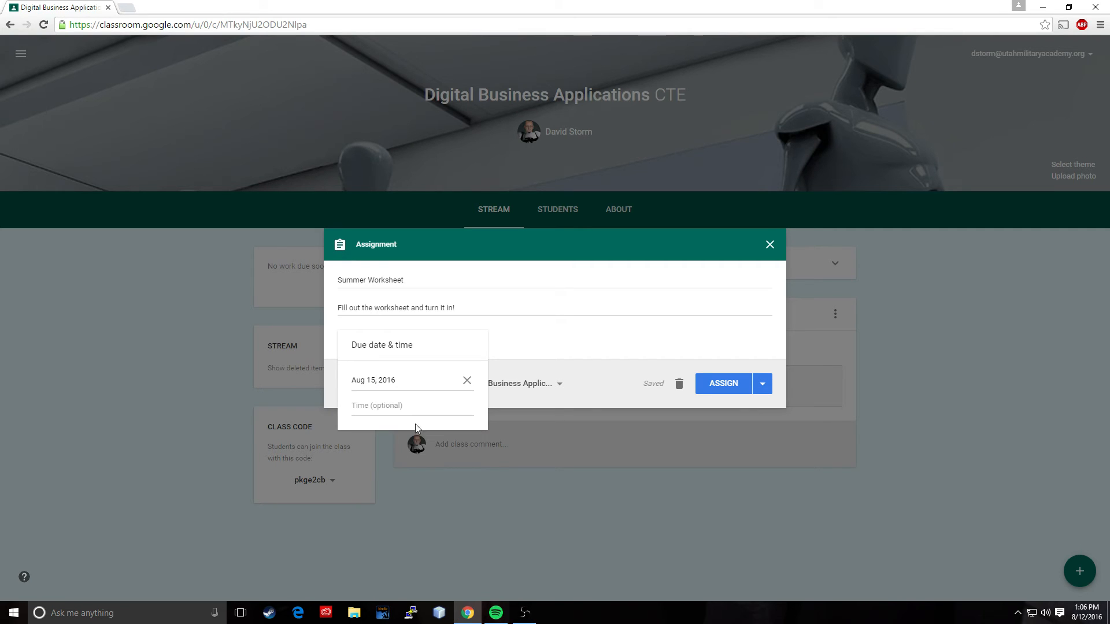
Set the assignment's due time to 11:59 PM and close the due date settings
{"action": "left_click", "coordinate": [386, 408]}
{"action": "left_click", "coordinate": [511, 345]}
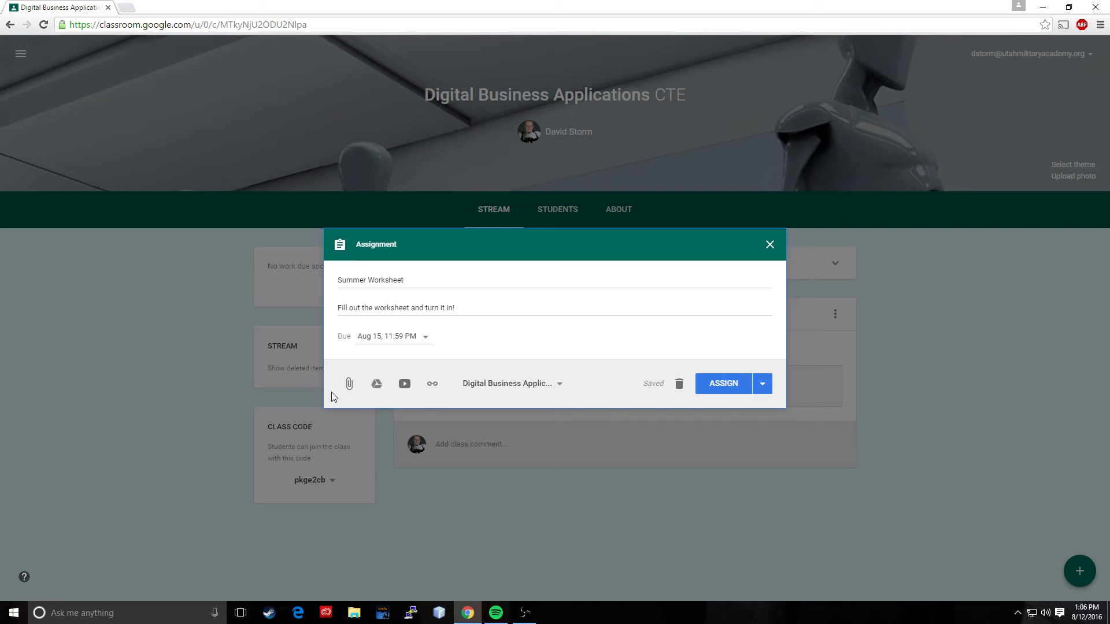
Attach the "[Template] Teacher Summer" document from Google Drive to the assignment, with a copy made for each student
{"action": "left_click", "coordinate": [376, 384]}
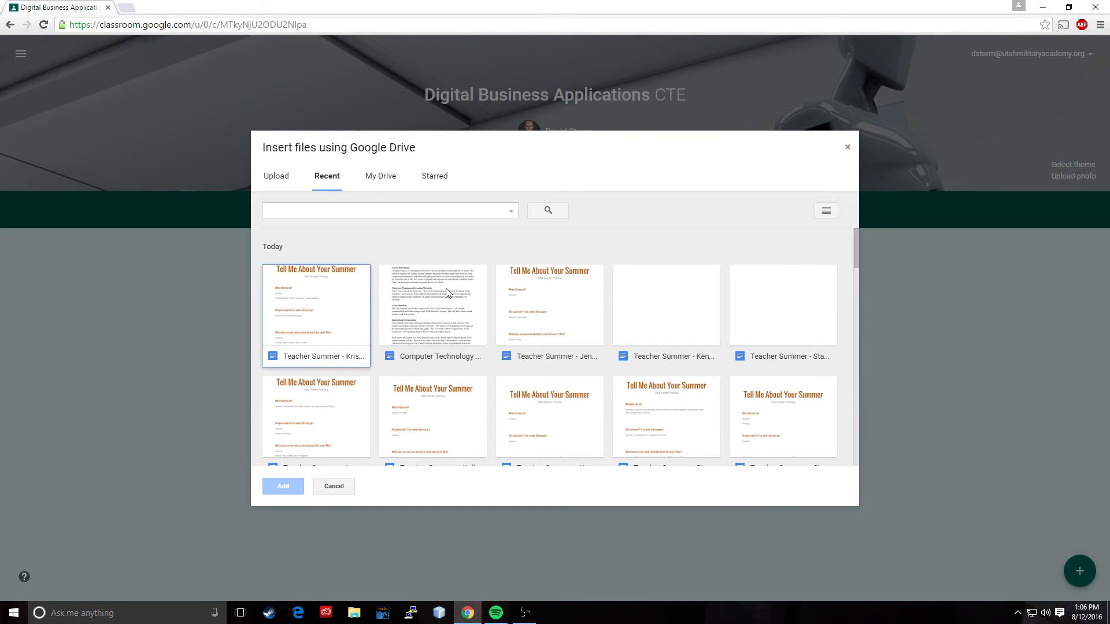
{"action": "scroll", "coordinate": [501, 344], "scroll_direction": "down", "scroll_amount": 1}
{"action": "scroll", "coordinate": [501, 343], "scroll_direction": "down", "scroll_amount": 5}
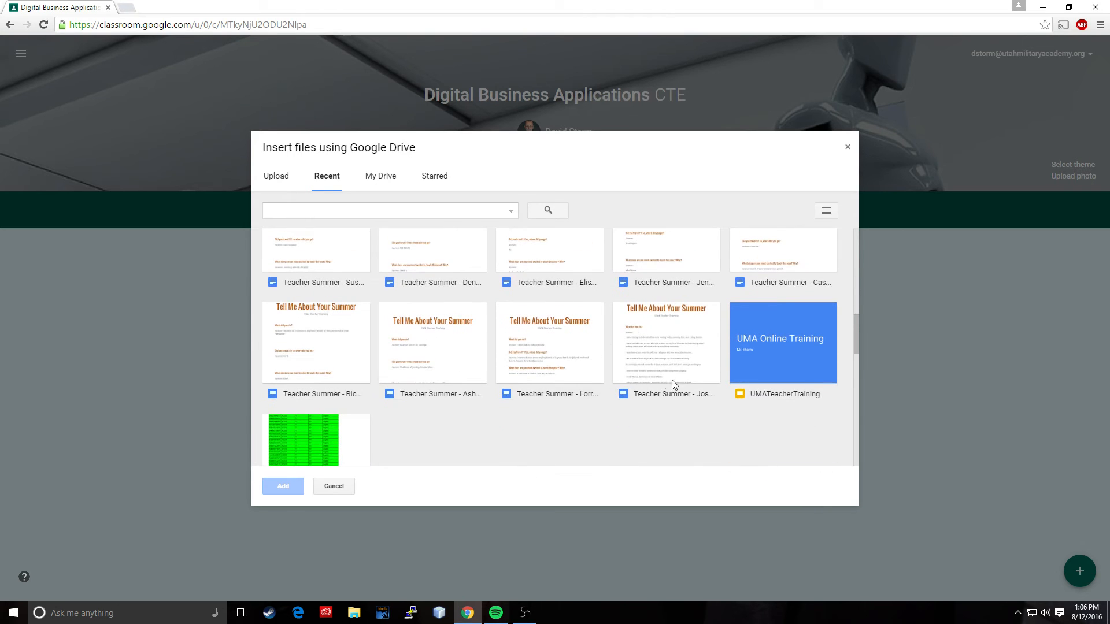
{"action": "scroll", "coordinate": [554, 366], "scroll_direction": "down", "scroll_amount": 5}
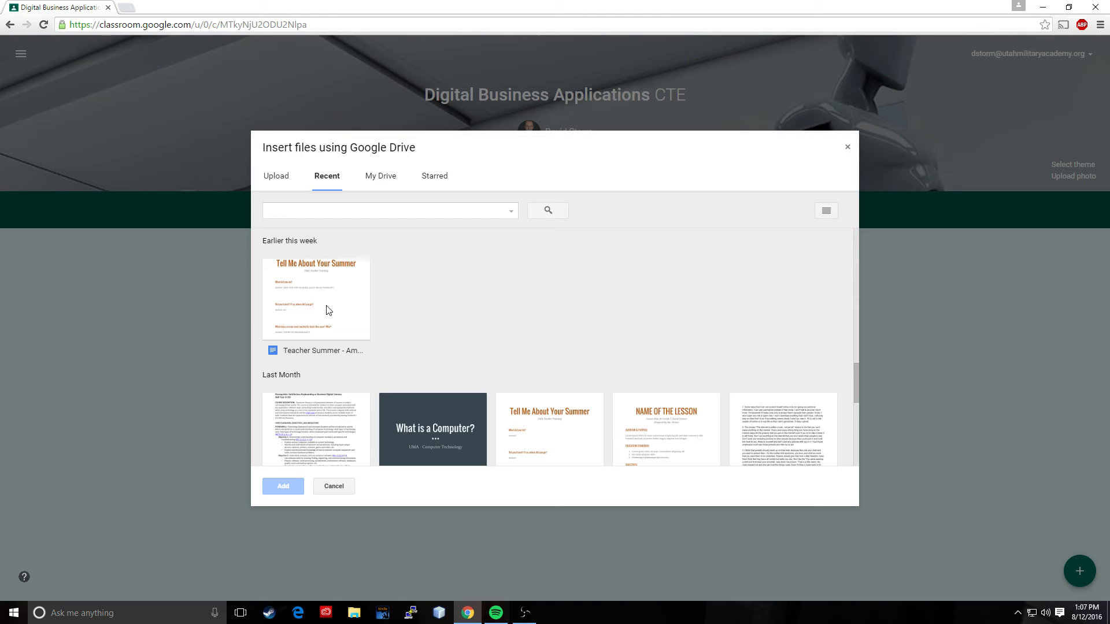
{"action": "left_click", "coordinate": [328, 310]}
{"action": "scroll", "coordinate": [501, 346], "scroll_direction": "down", "scroll_amount": 2}
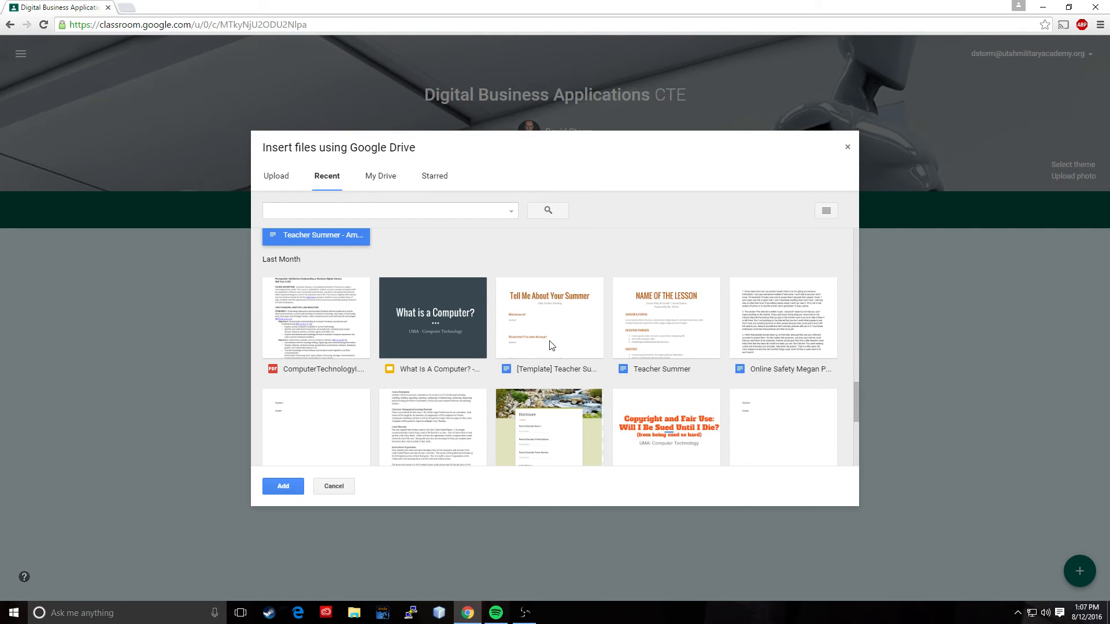
{"action": "left_click", "coordinate": [556, 341]}
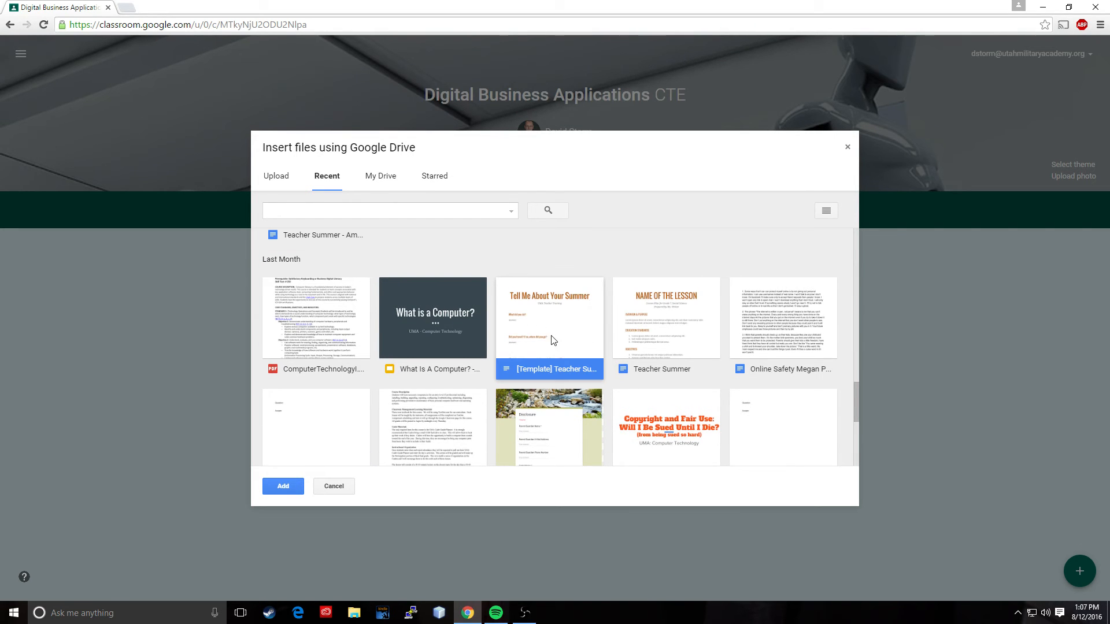
{"action": "left_click", "coordinate": [283, 487]}
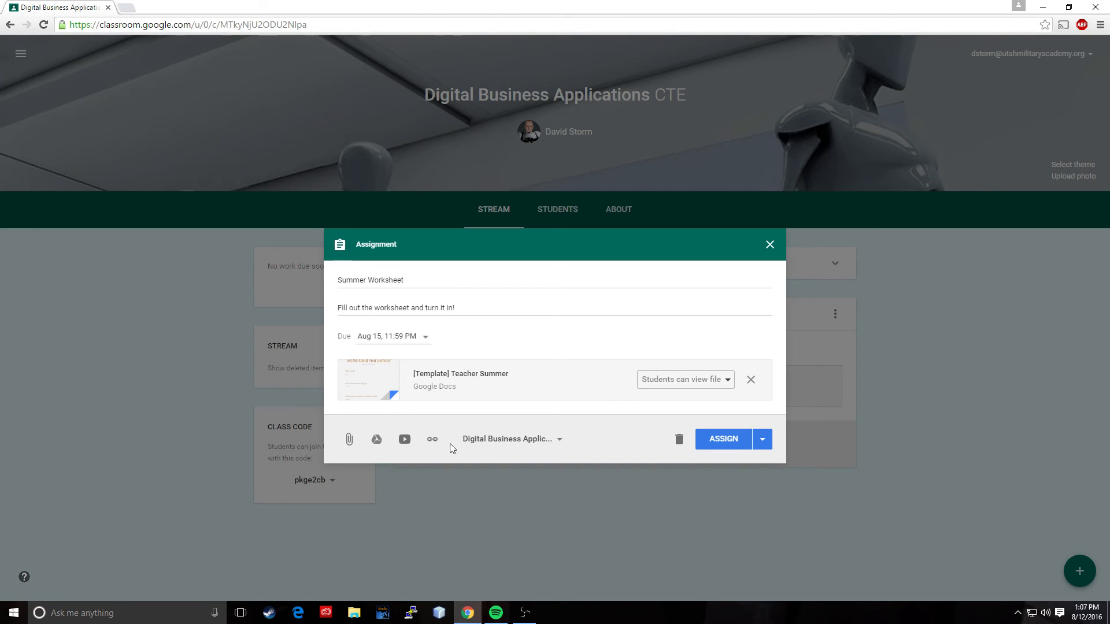
{"action": "left_click", "coordinate": [727, 382]}
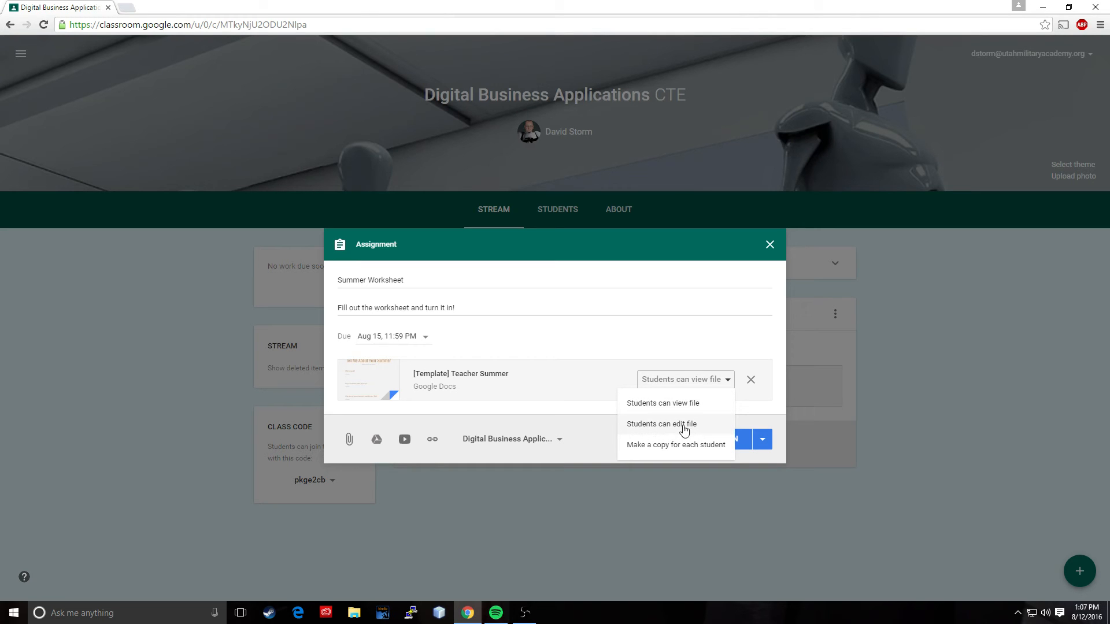
{"action": "left_click", "coordinate": [655, 447]}
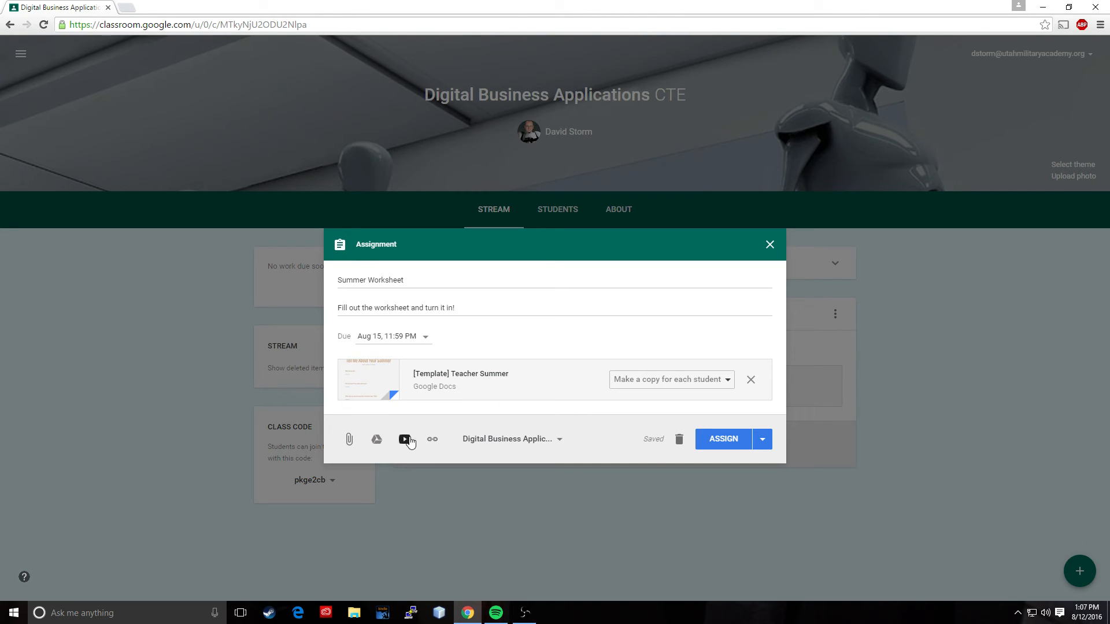
Check the assignment's recipient classes and its scheduling and draft options, and assign it immediately to Digital Business Applications only
{"action": "left_click", "coordinate": [560, 442]}
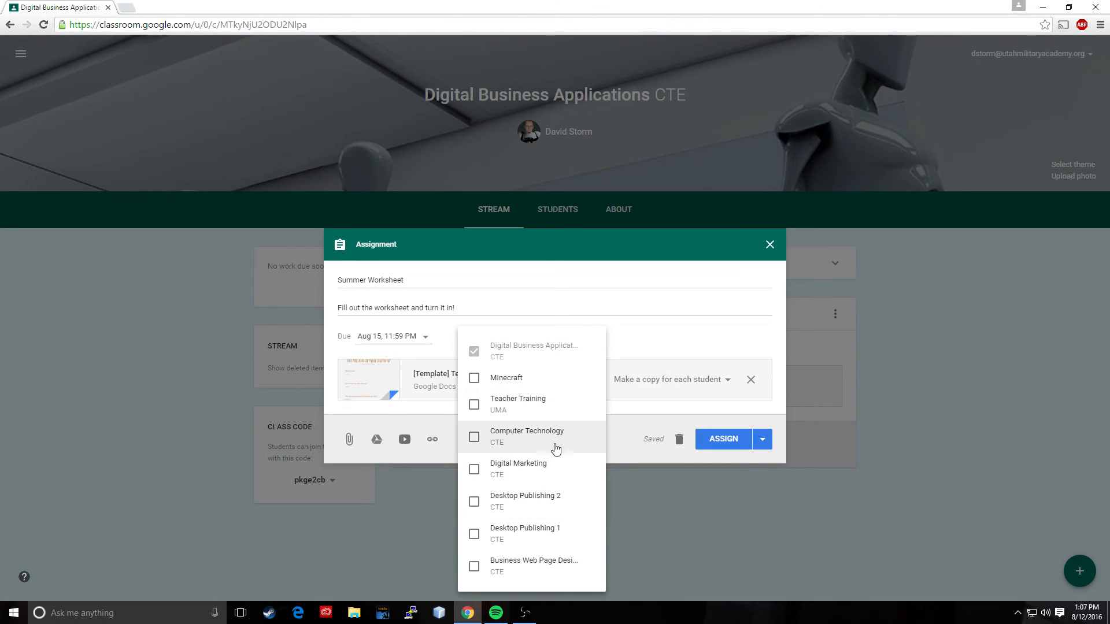
{"action": "left_click", "coordinate": [617, 425]}
{"action": "left_click", "coordinate": [763, 439]}
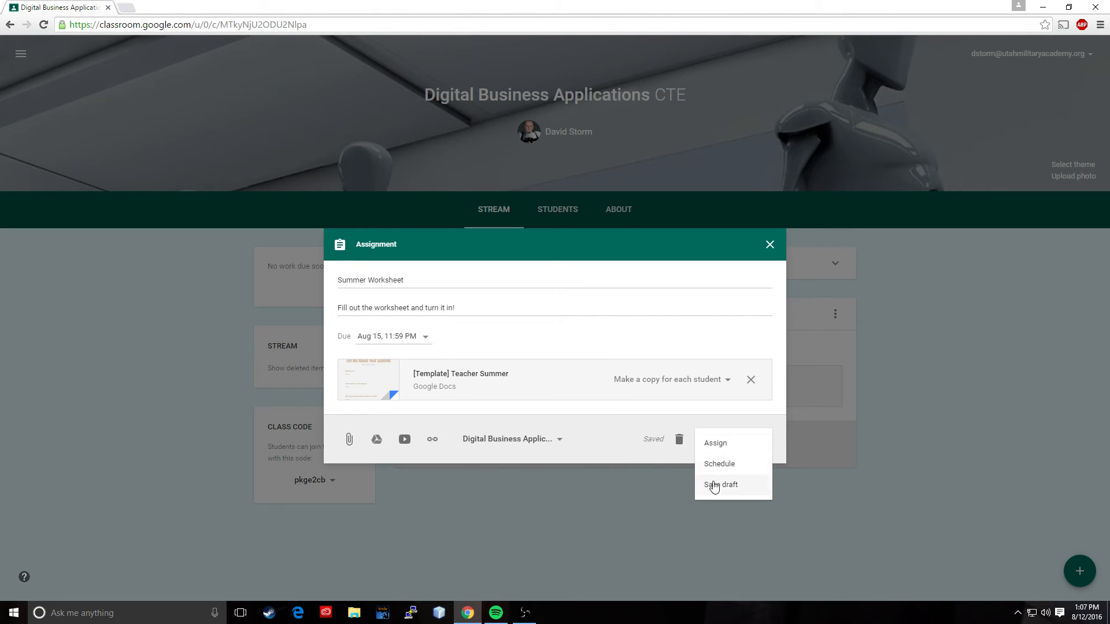
{"action": "left_click", "coordinate": [605, 435]}
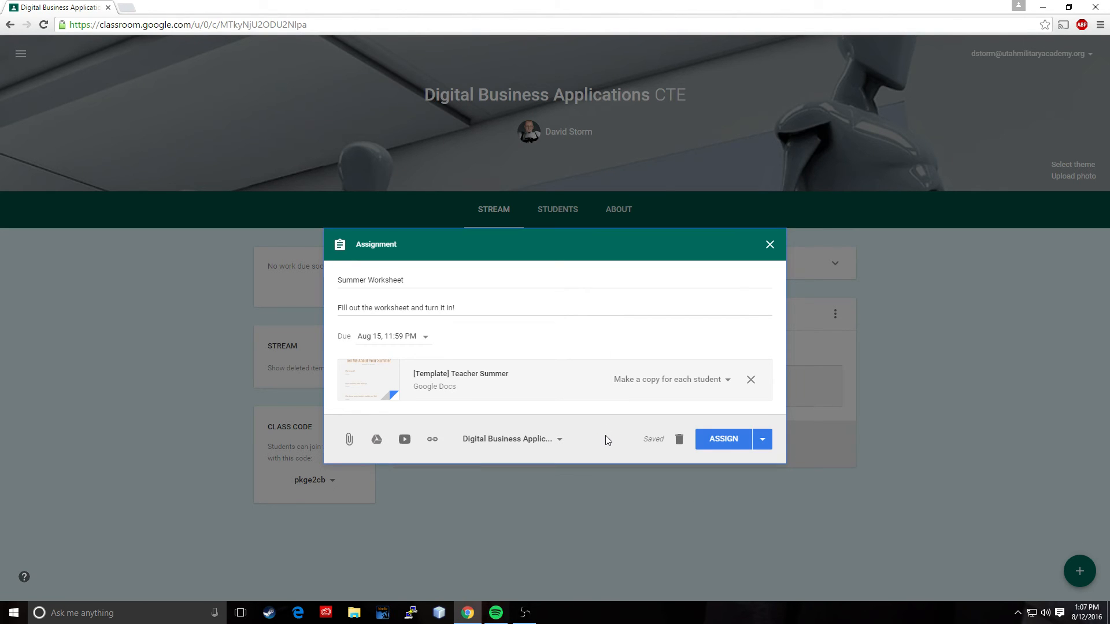
{"action": "left_click", "coordinate": [762, 441]}
{"action": "left_click", "coordinate": [659, 449]}
{"action": "left_click", "coordinate": [720, 441]}
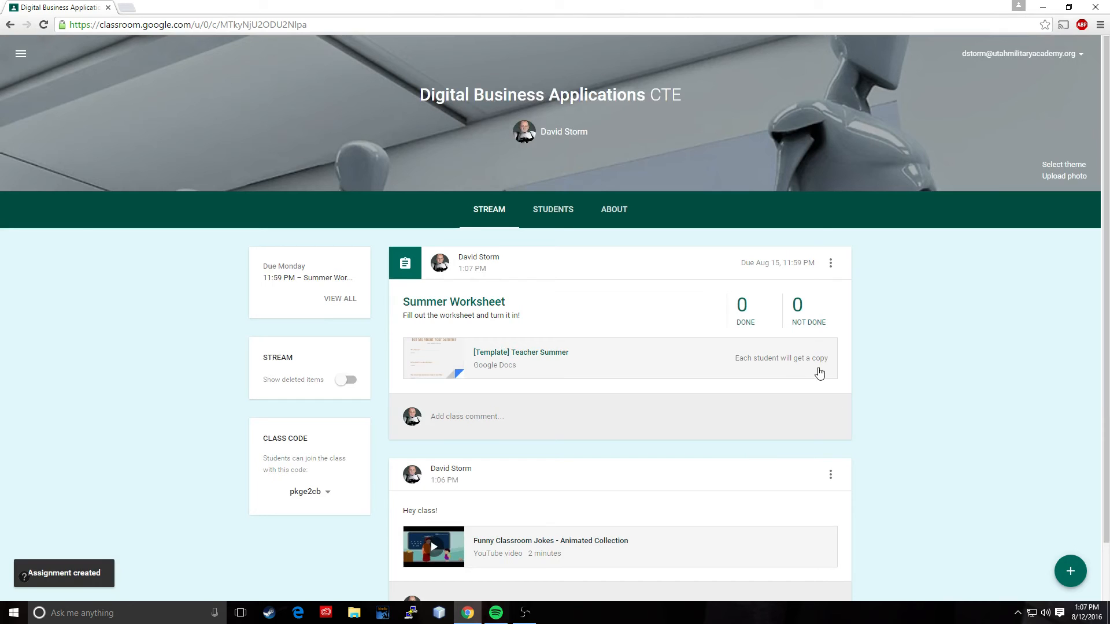
Move the "Hey class!" announcement to the top of the class stream
{"action": "scroll", "coordinate": [838, 439], "scroll_direction": "down", "scroll_amount": 1}
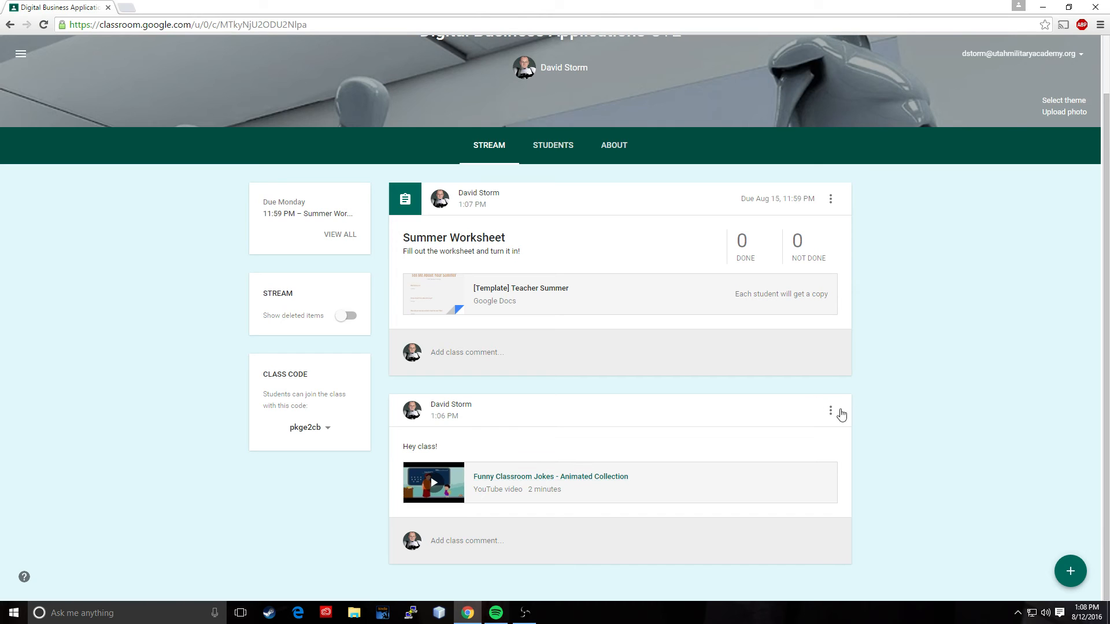
{"action": "left_click", "coordinate": [829, 412]}
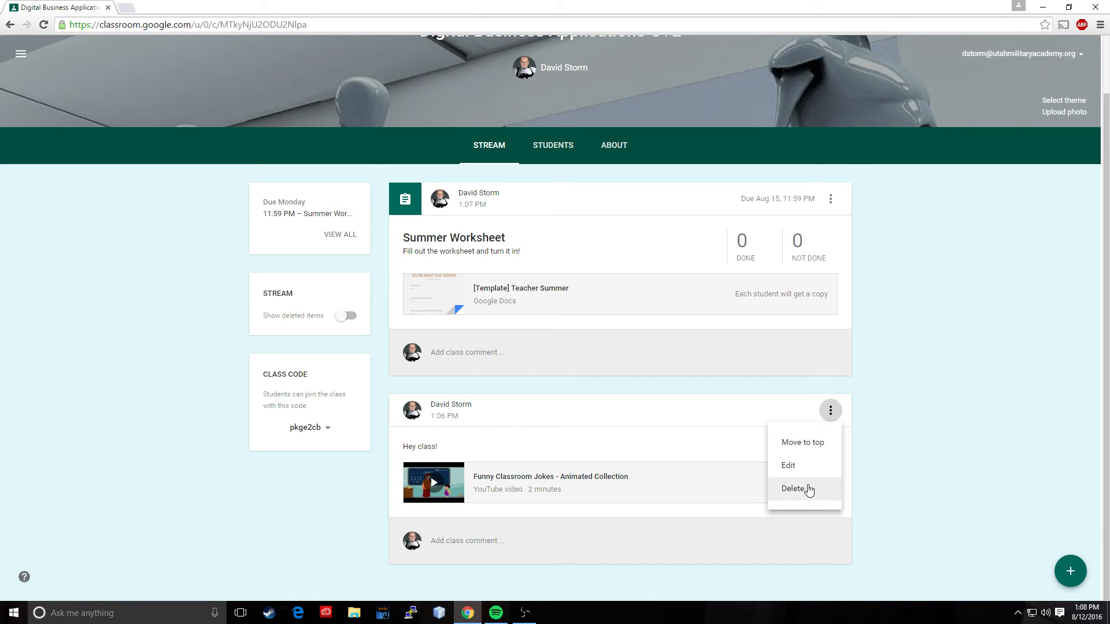
{"action": "left_click", "coordinate": [802, 444]}
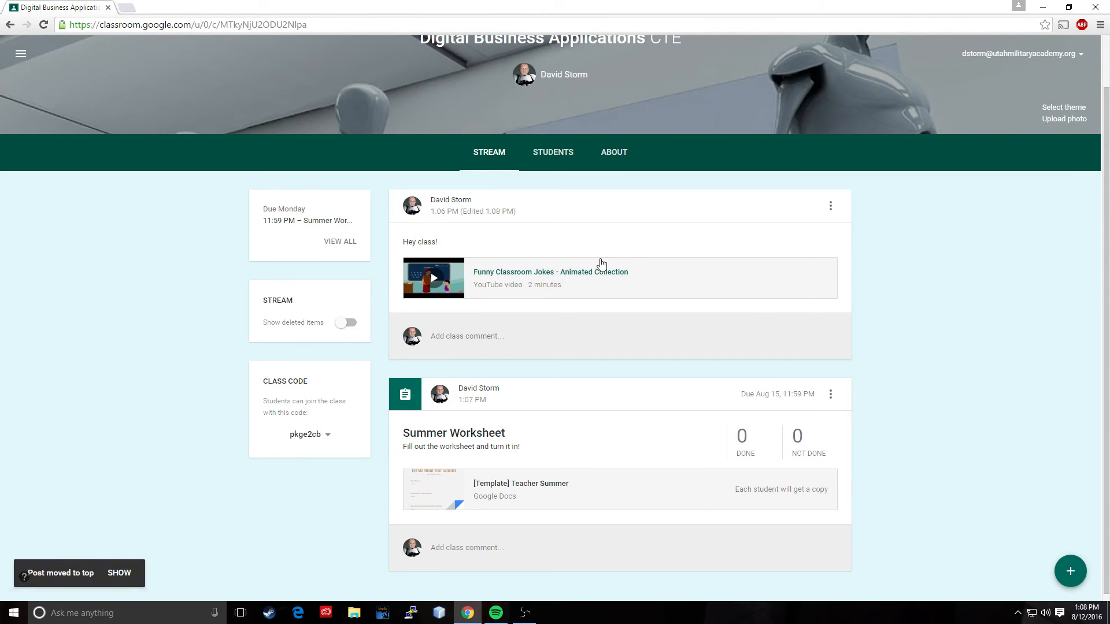
Look over the edit and delete options of the "Hey class!" announcement and the order of posts in the stream
{"action": "left_click", "coordinate": [830, 205]}
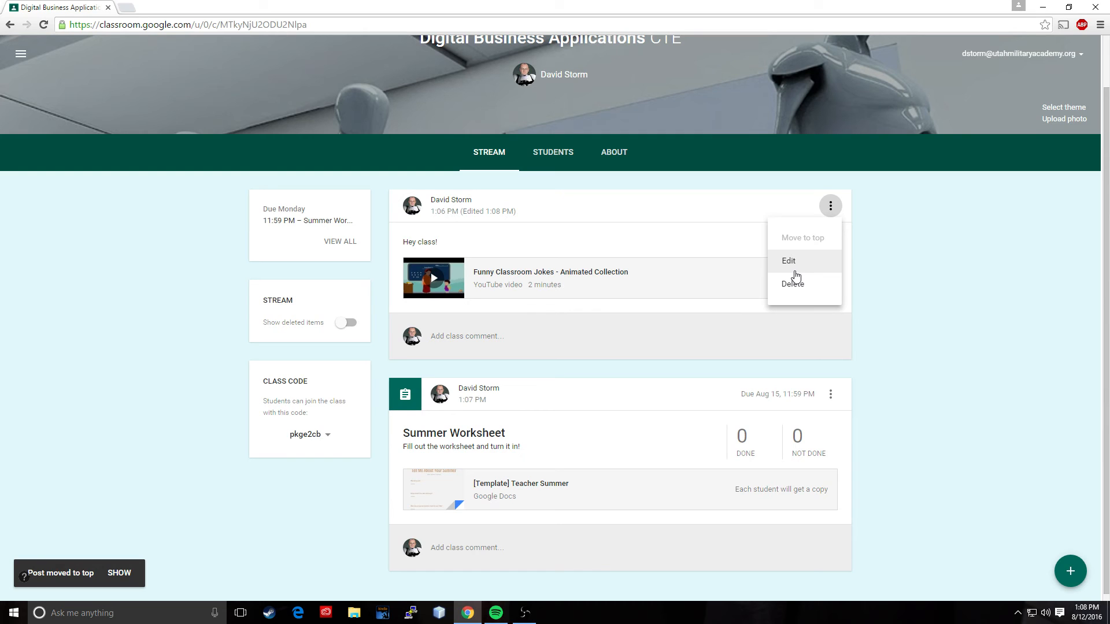
{"action": "left_click", "coordinate": [918, 291]}
{"action": "scroll", "coordinate": [552, 441], "scroll_direction": "down", "scroll_amount": 1}
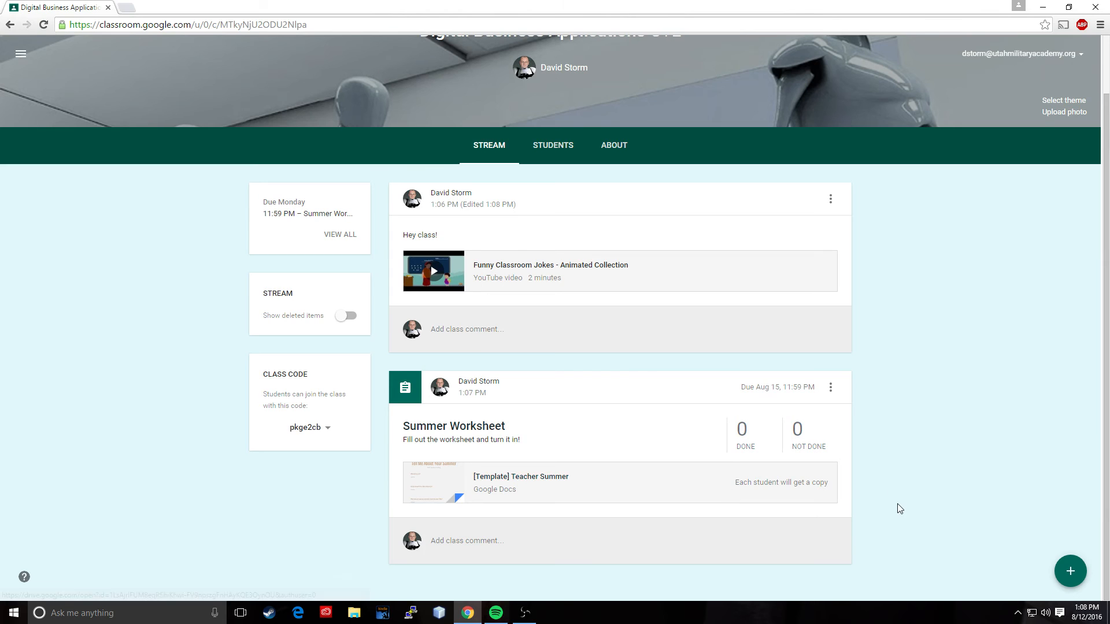
{"action": "scroll", "coordinate": [900, 509], "scroll_direction": "up", "scroll_amount": 2}
{"action": "scroll", "coordinate": [899, 509], "scroll_direction": "down", "scroll_amount": 1}
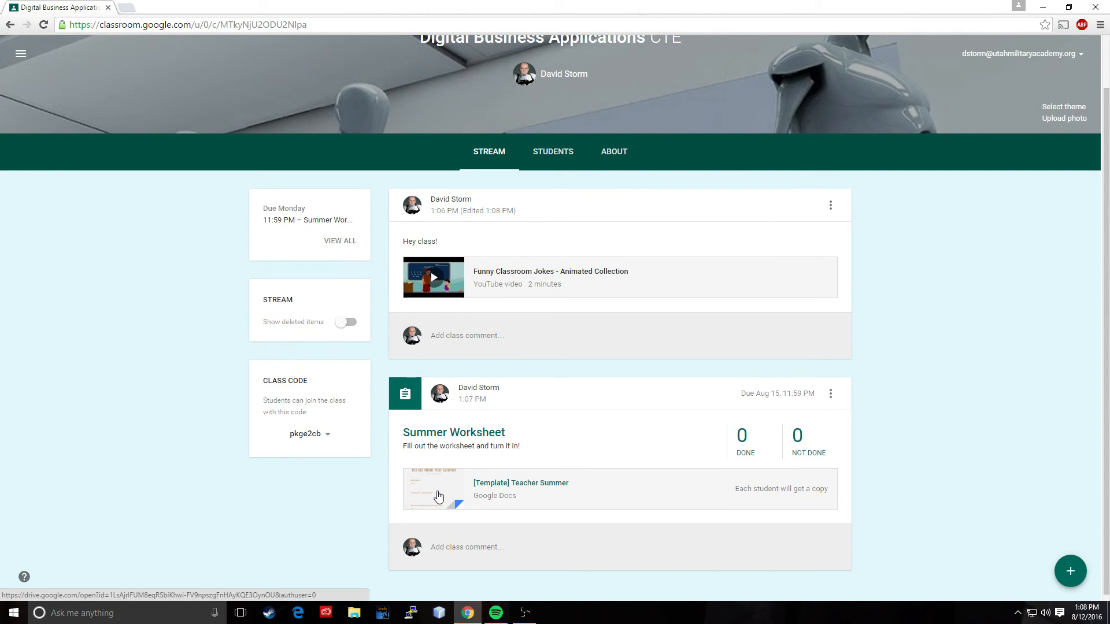
{"action": "scroll", "coordinate": [928, 435], "scroll_direction": "up", "scroll_amount": 1}
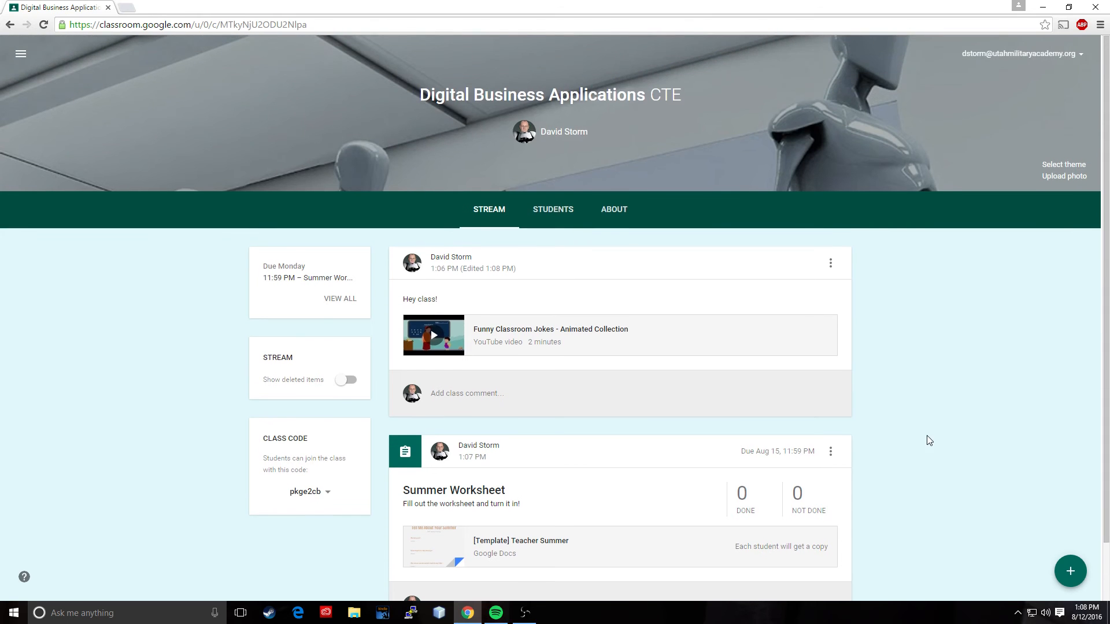
{"action": "mouse_move", "coordinate": [1063, 562]}
Open the Classroom calendar to view the work due this week in all classes
{"action": "left_click", "coordinate": [21, 54]}
{"action": "left_click", "coordinate": [323, 89]}
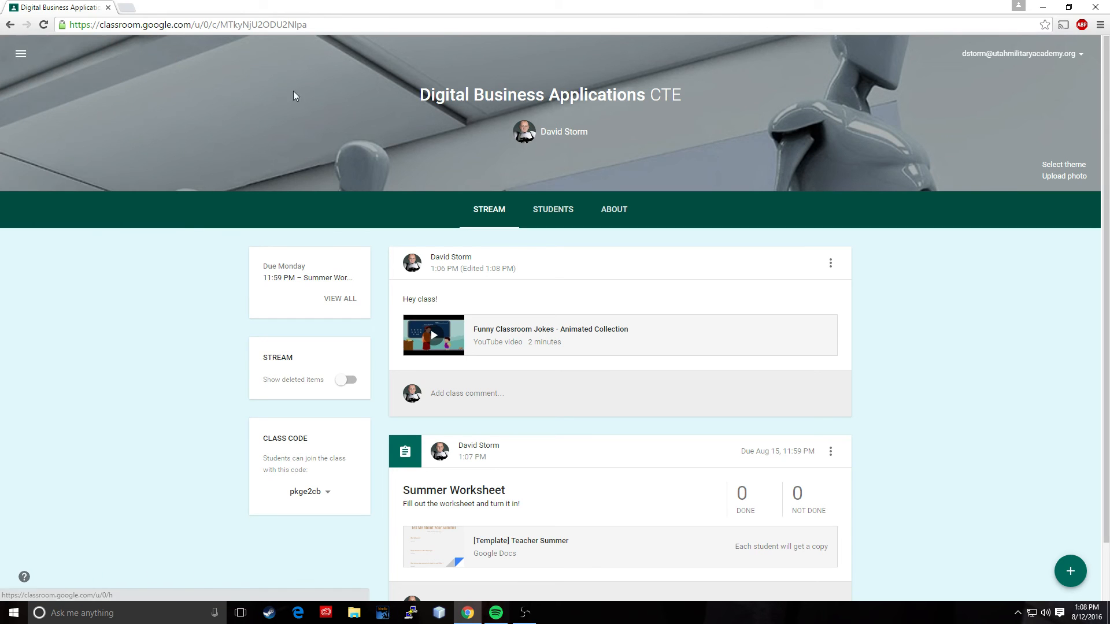
{"action": "left_click", "coordinate": [20, 57]}
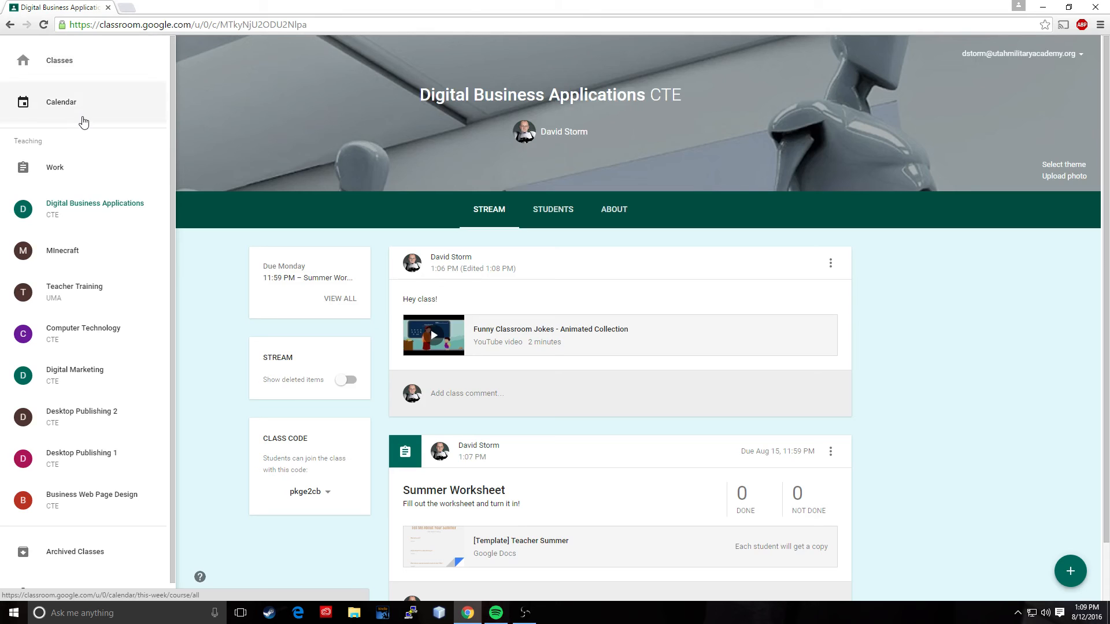
{"action": "left_click", "coordinate": [61, 102]}
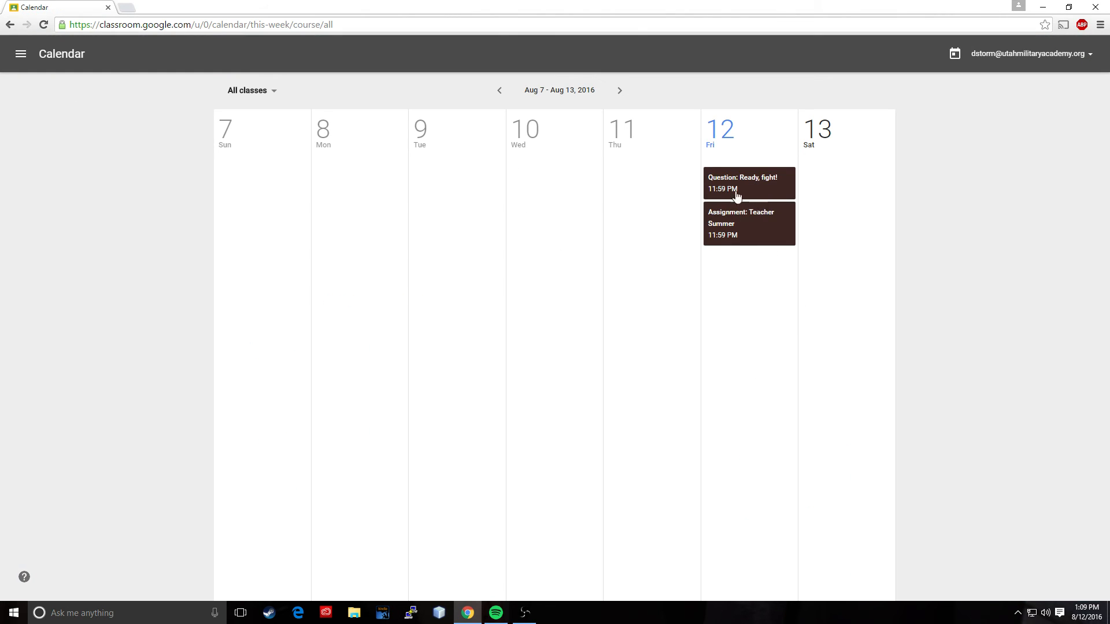
View the work to review for all classes, and look through the list of classes in the main navigation
{"action": "left_click", "coordinate": [20, 54]}
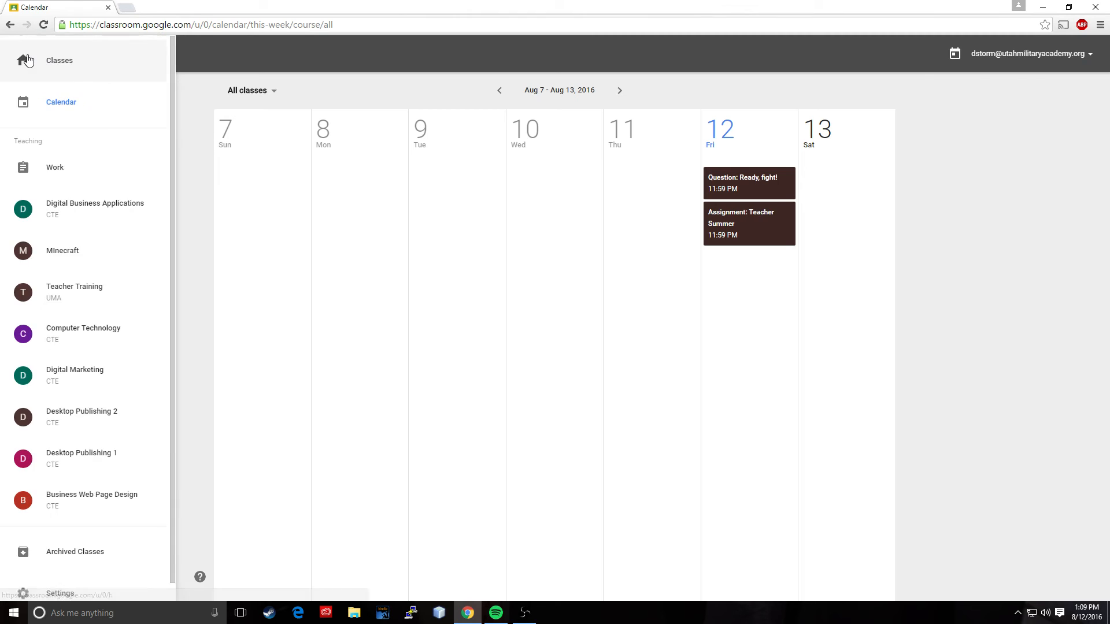
{"action": "left_click", "coordinate": [55, 169]}
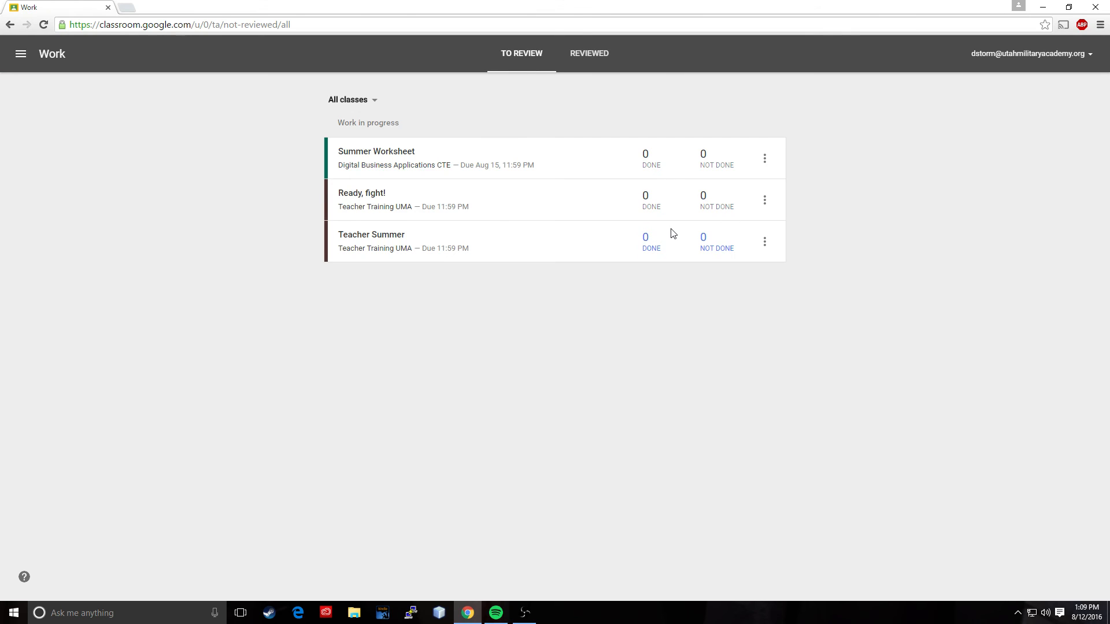
{"action": "double_click", "coordinate": [24, 56]}
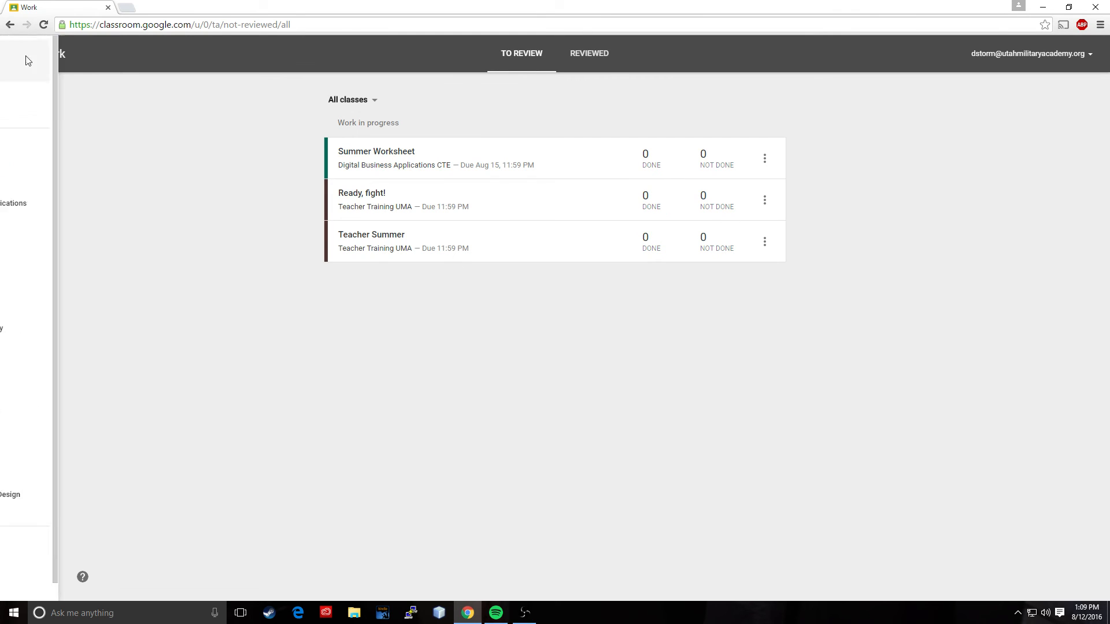
{"action": "left_click", "coordinate": [23, 58]}
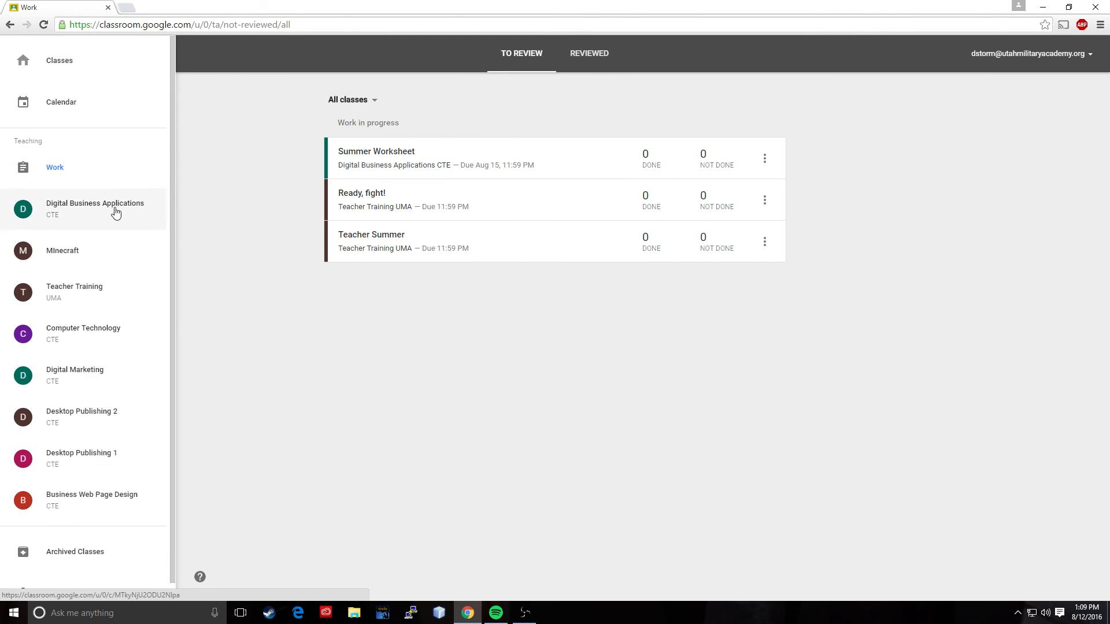
{"action": "scroll", "coordinate": [101, 297], "scroll_direction": "down", "scroll_amount": 1}
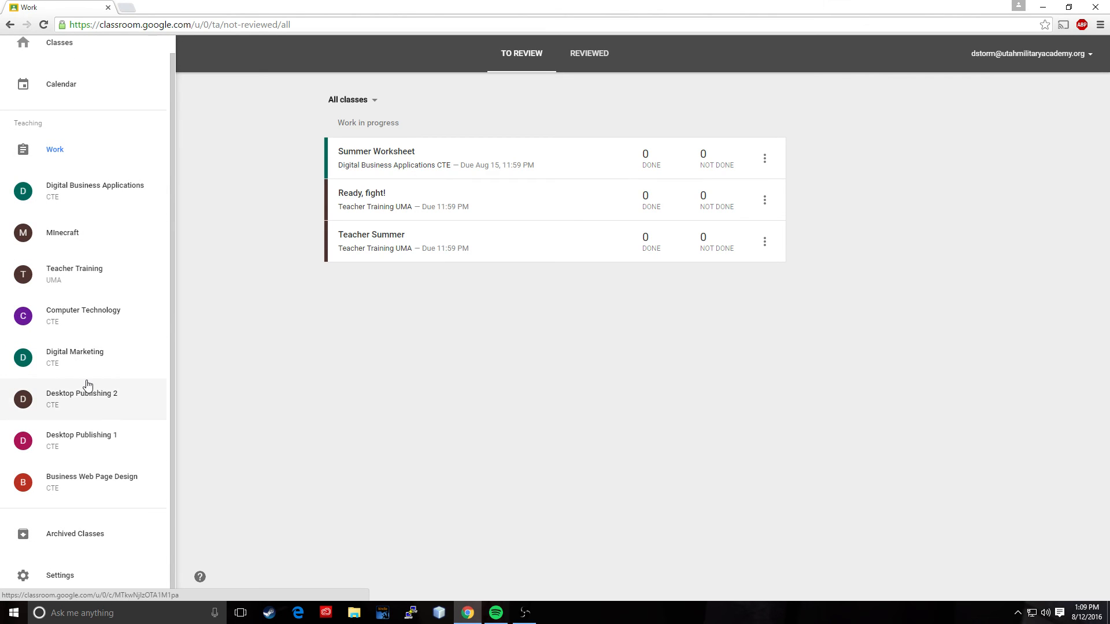
{"action": "scroll", "coordinate": [99, 409], "scroll_direction": "up", "scroll_amount": 1}
{"action": "left_click", "coordinate": [359, 367]}
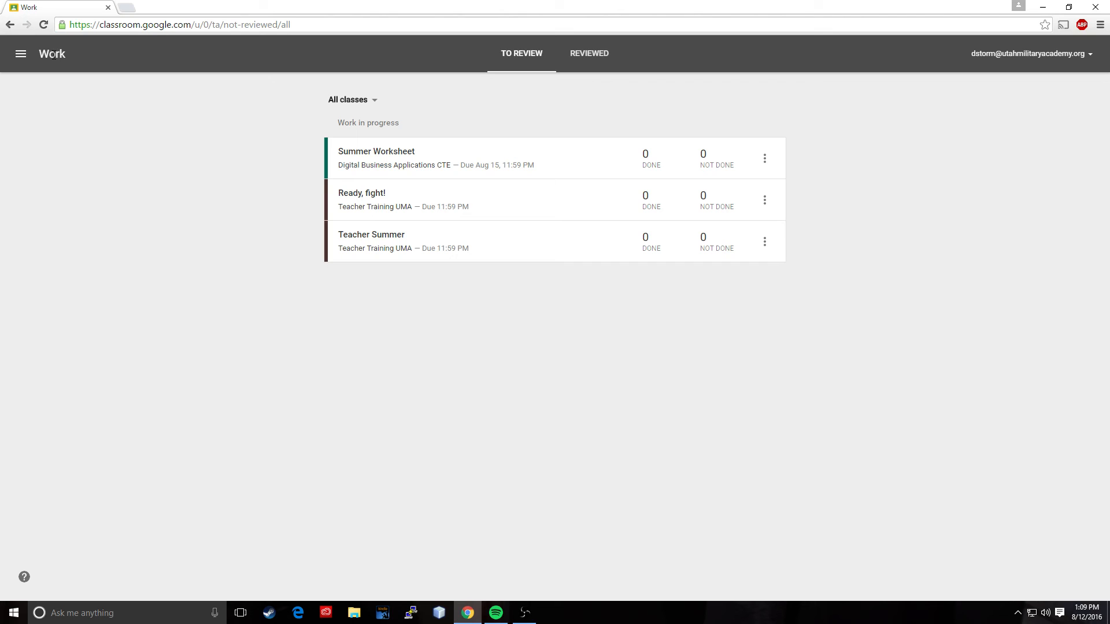
Go back to the overview of all classes and open the Digital Business Applications class
{"action": "left_click", "coordinate": [21, 55]}
{"action": "left_click", "coordinate": [60, 67]}
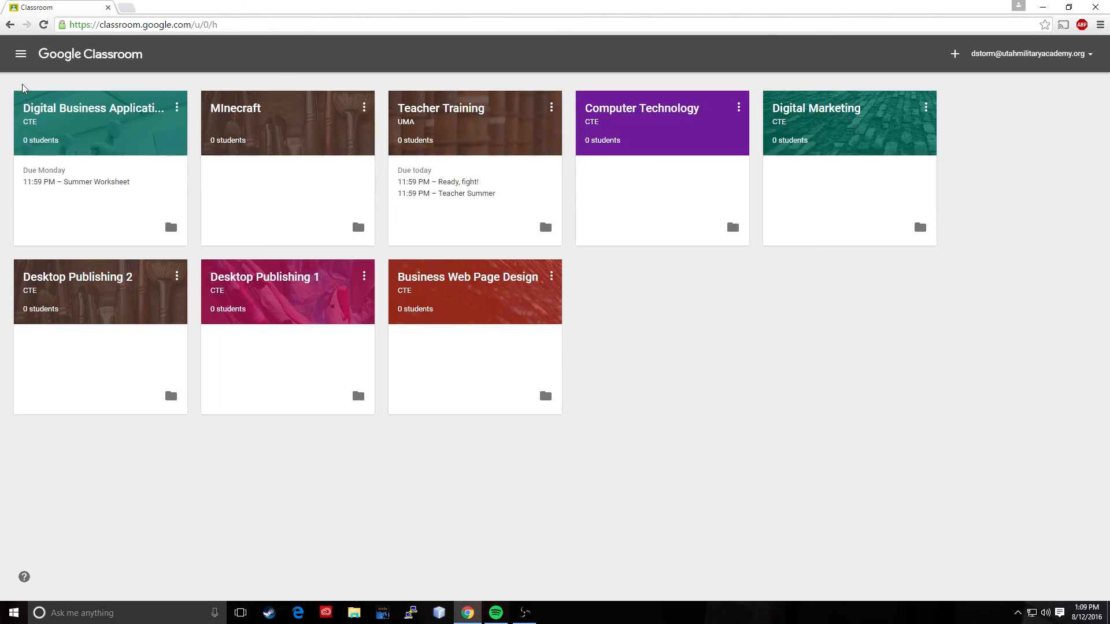
{"action": "left_click", "coordinate": [45, 109]}
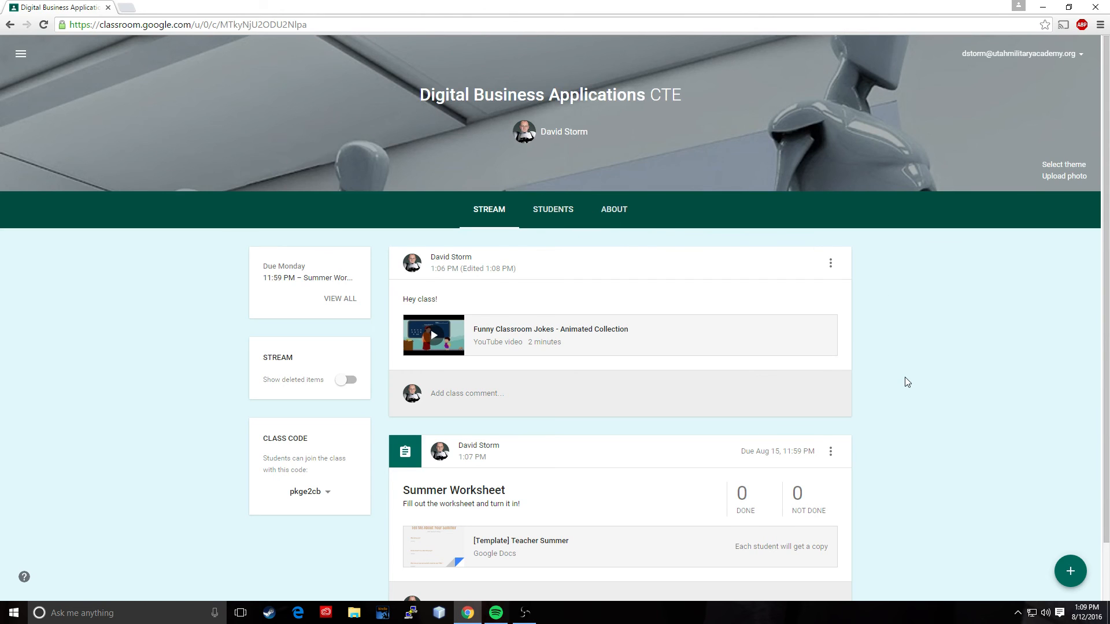
Open the class's About page and view the class calendar in Classroom and in Google Calendar
{"action": "scroll", "coordinate": [904, 378], "scroll_direction": "down", "scroll_amount": 2}
{"action": "left_click", "coordinate": [614, 148]}
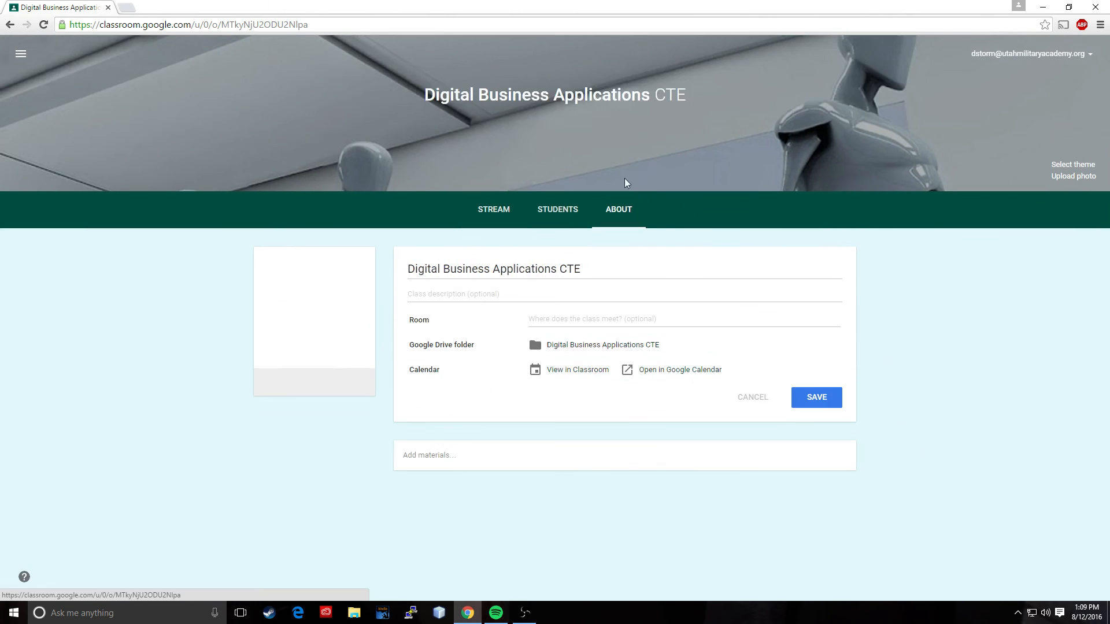
{"action": "left_click", "coordinate": [577, 369]}
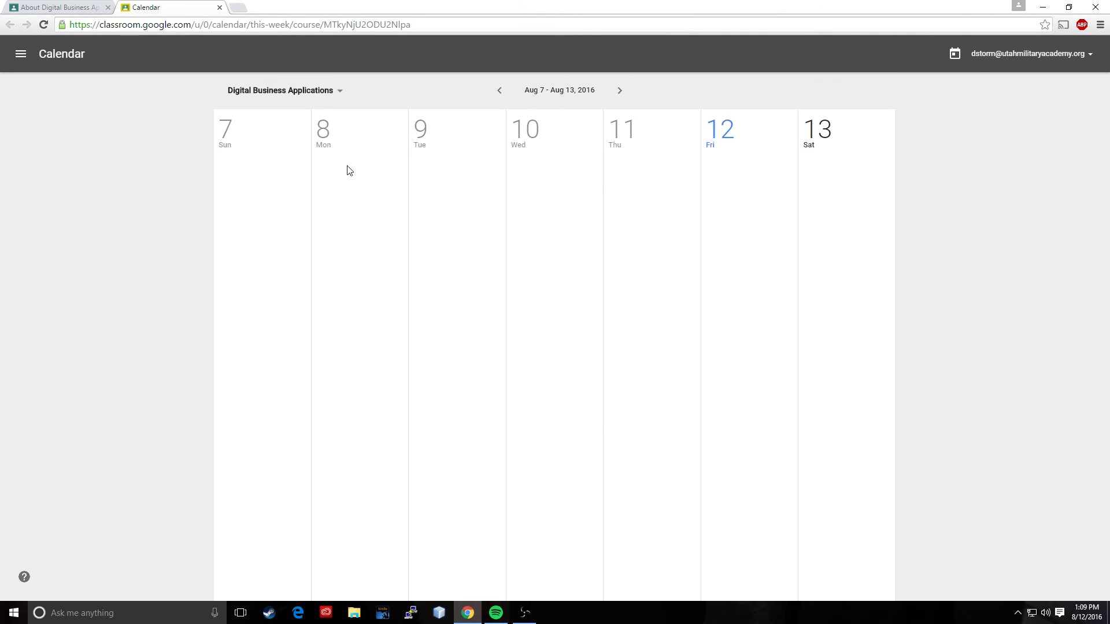
{"action": "left_click", "coordinate": [218, 7]}
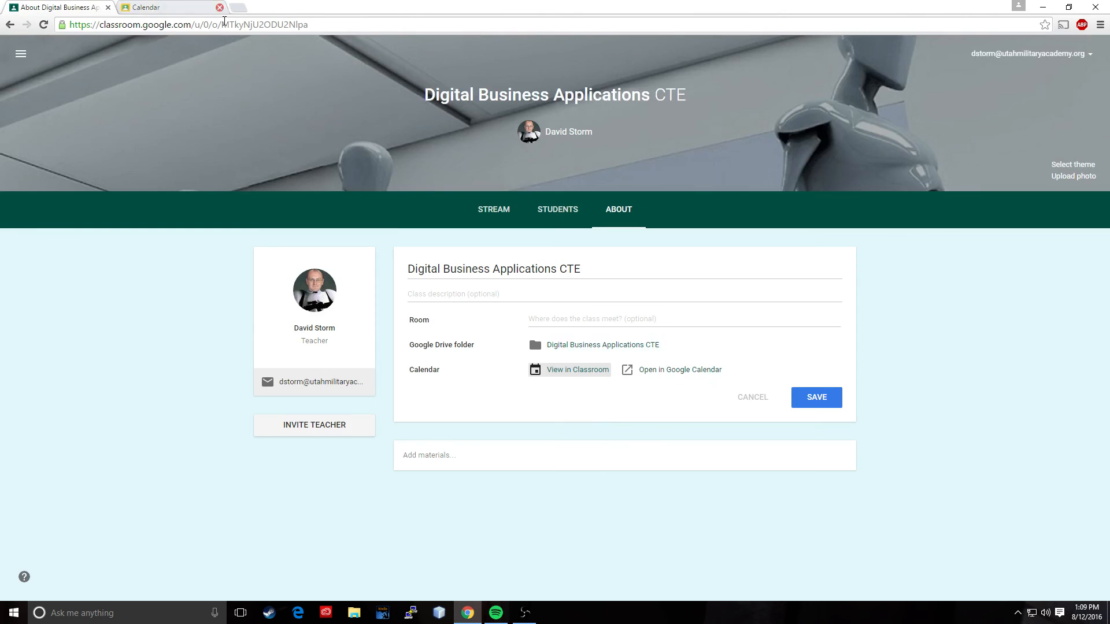
{"action": "left_click", "coordinate": [682, 373]}
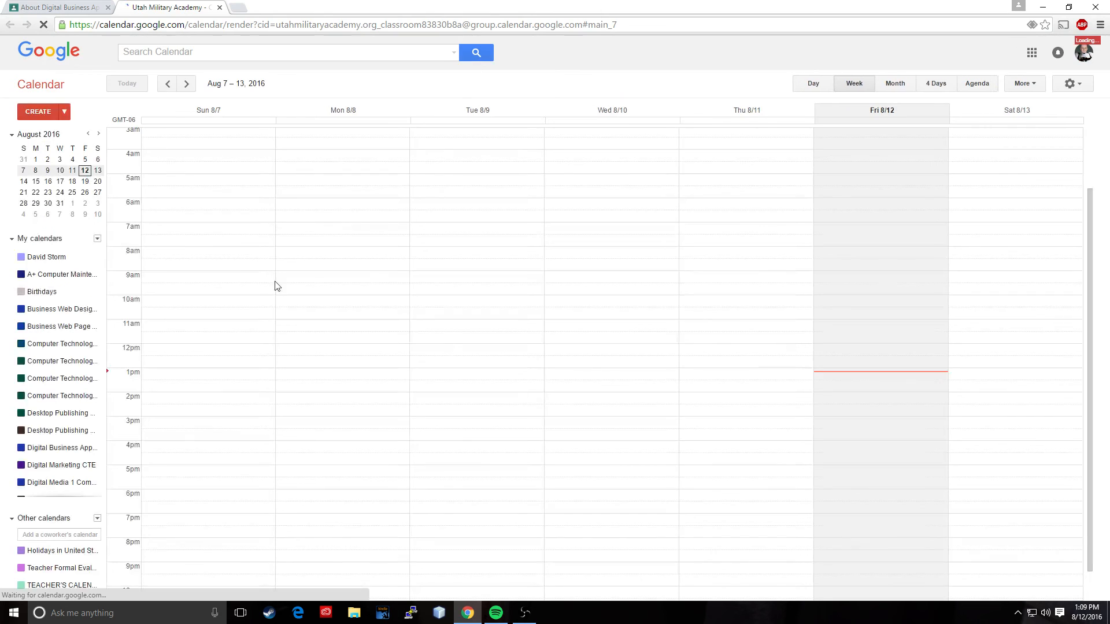
Show the calendar by month and move the Summer Worksheet assignment event to 8/16/2016, saving the change
{"action": "left_click", "coordinate": [886, 84]}
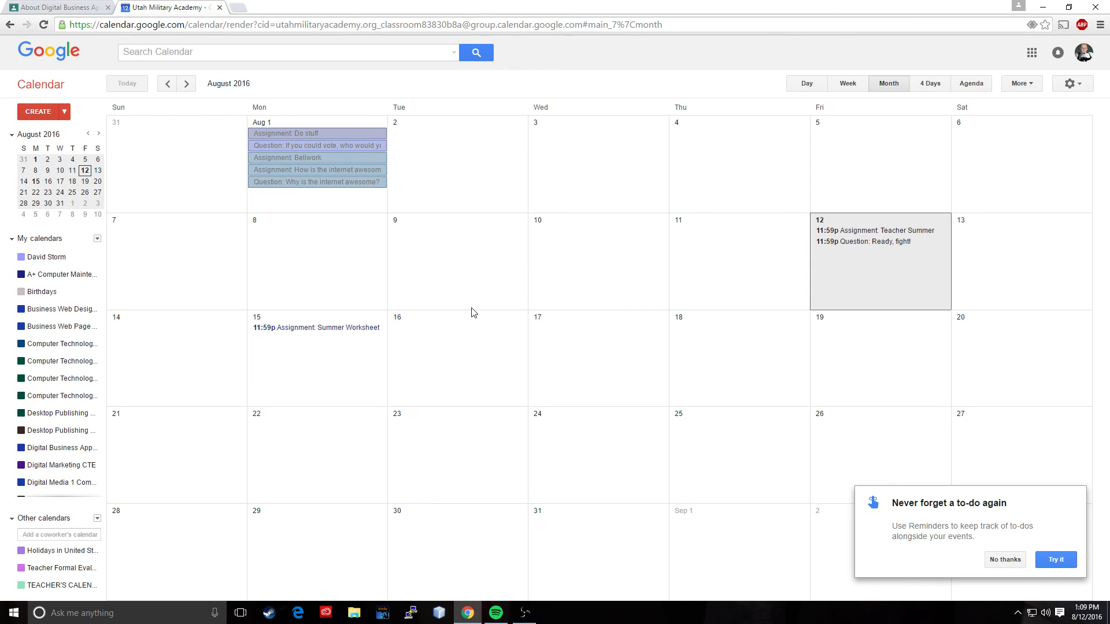
{"action": "left_click", "coordinate": [337, 328]}
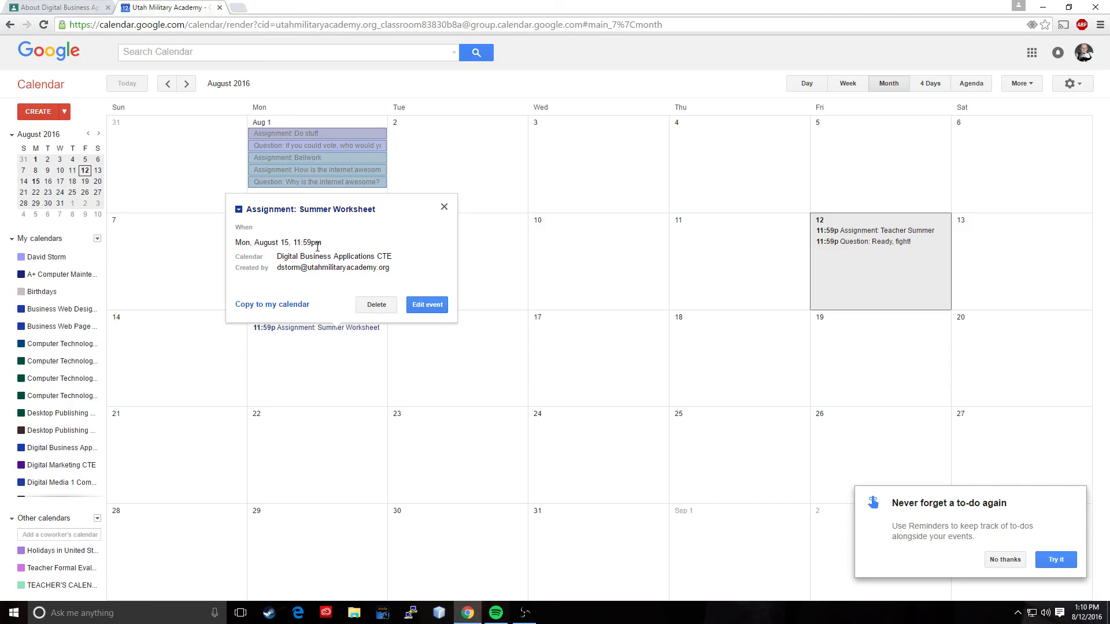
{"action": "left_click", "coordinate": [428, 305]}
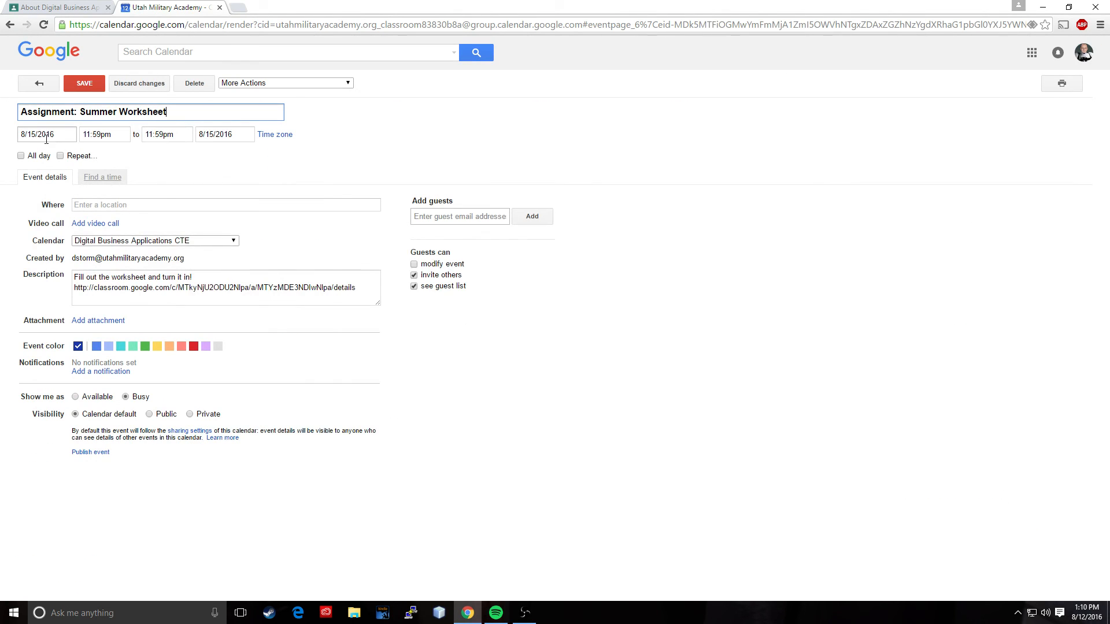
{"action": "left_click", "coordinate": [35, 133]}
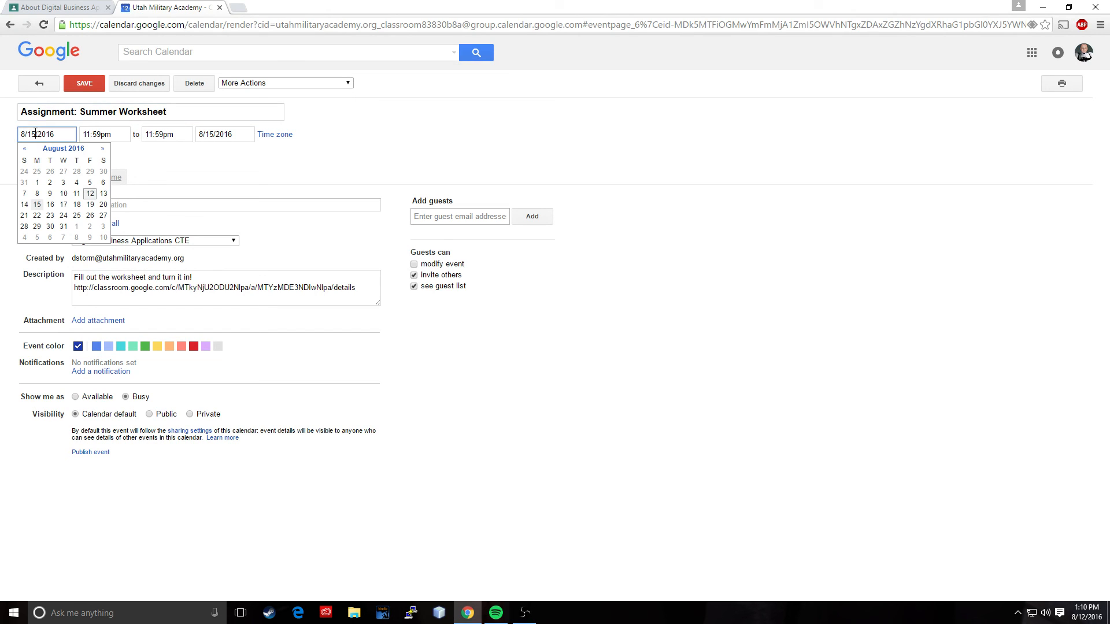
{"action": "left_click", "coordinate": [50, 204]}
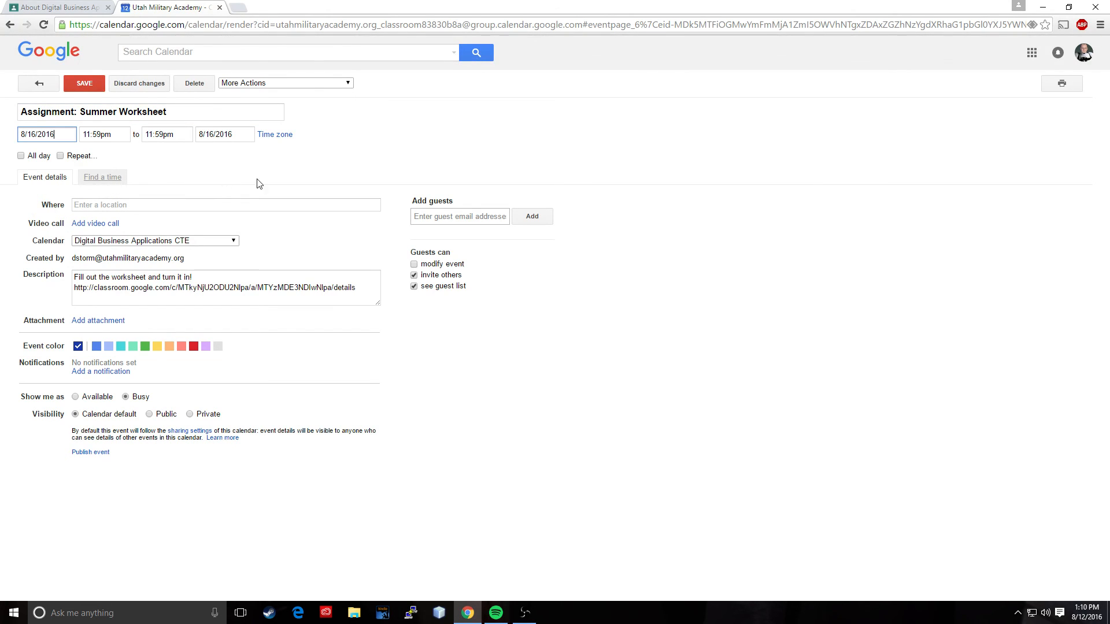
{"action": "left_click", "coordinate": [84, 84]}
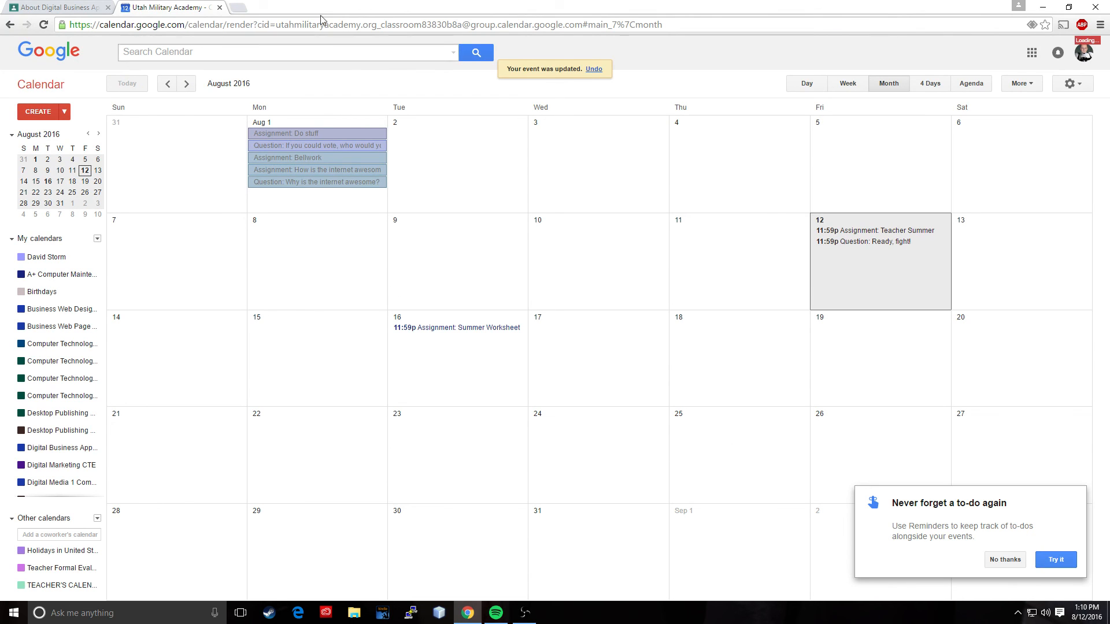
Switch back to Classroom and check the Summer Worksheet's due date in the class stream and its assignment details against the calendar
{"action": "left_click", "coordinate": [27, 12]}
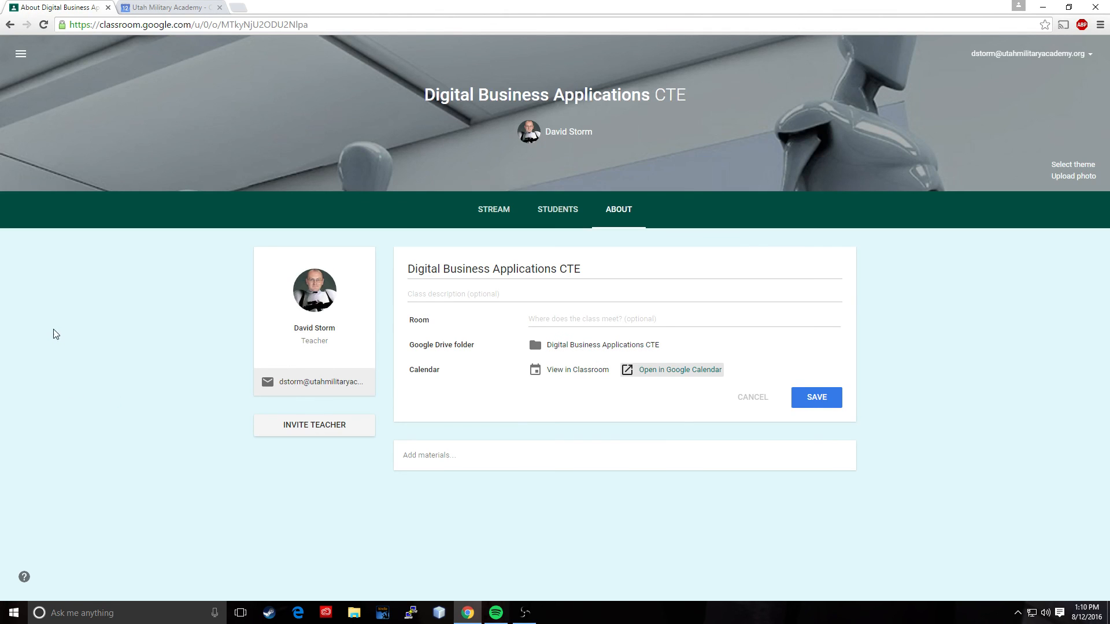
{"action": "left_click", "coordinate": [495, 211]}
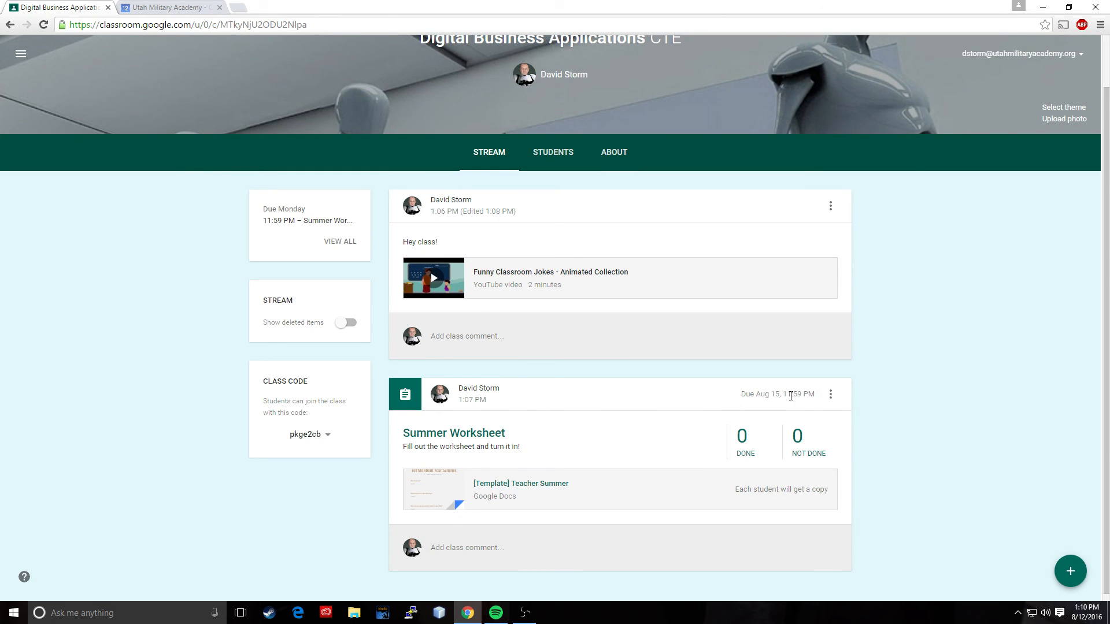
{"action": "left_click", "coordinate": [830, 394]}
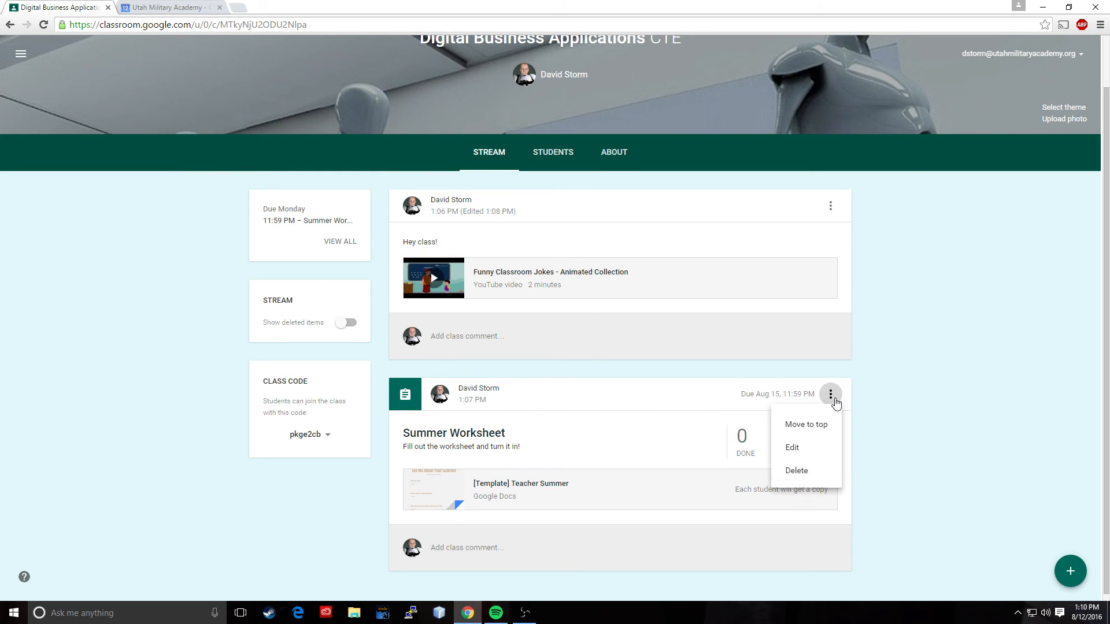
{"action": "left_click", "coordinate": [806, 450]}
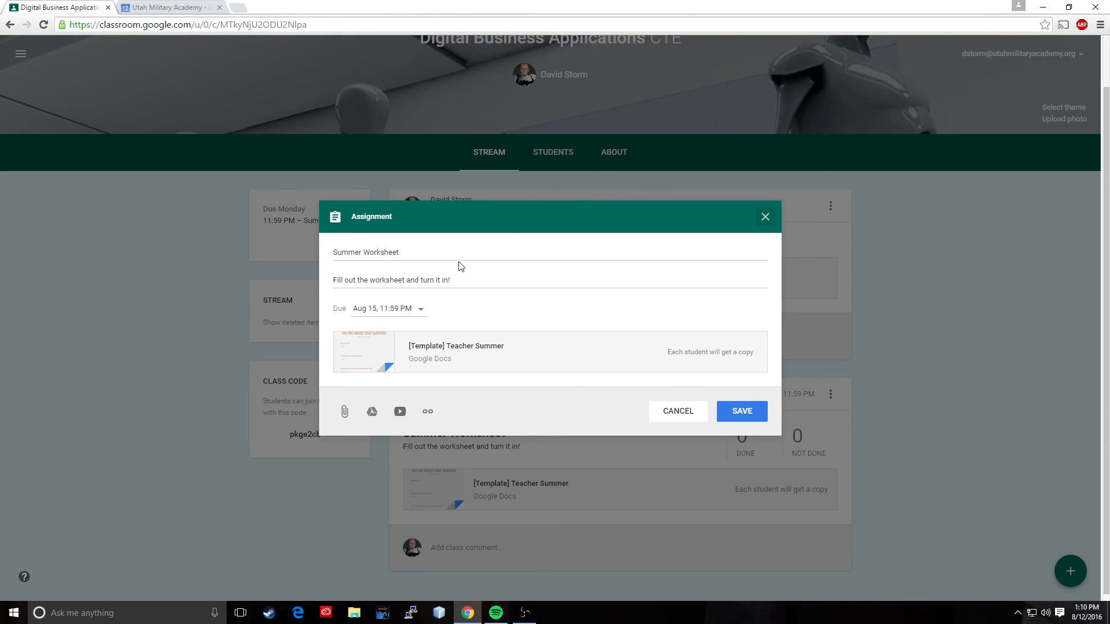
{"action": "left_click", "coordinate": [766, 217]}
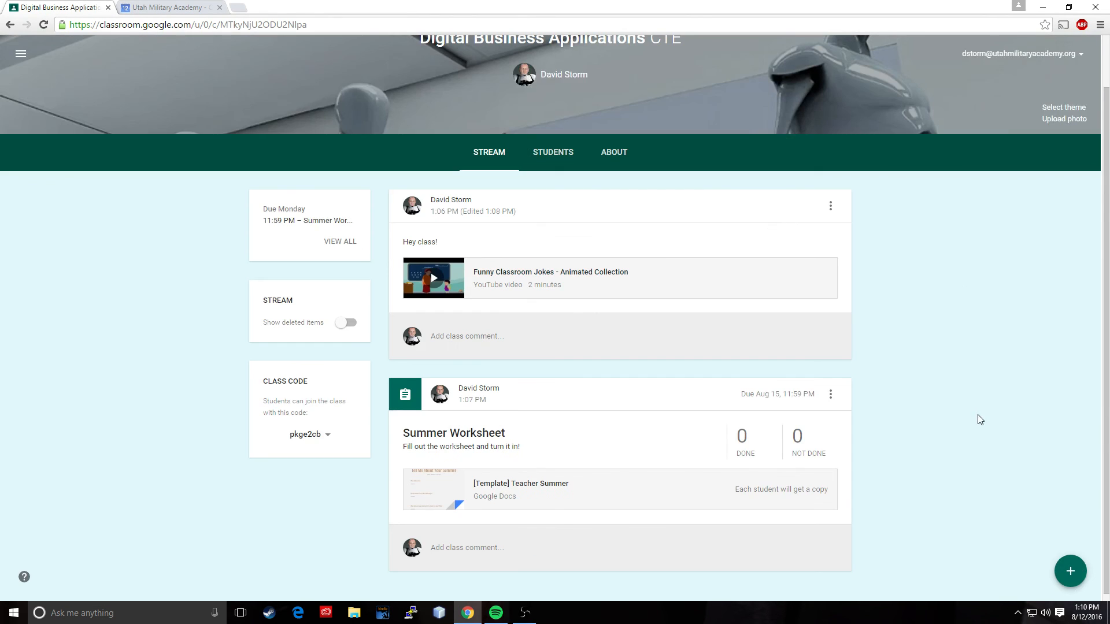
{"action": "scroll", "coordinate": [957, 454], "scroll_direction": "up", "scroll_amount": 1}
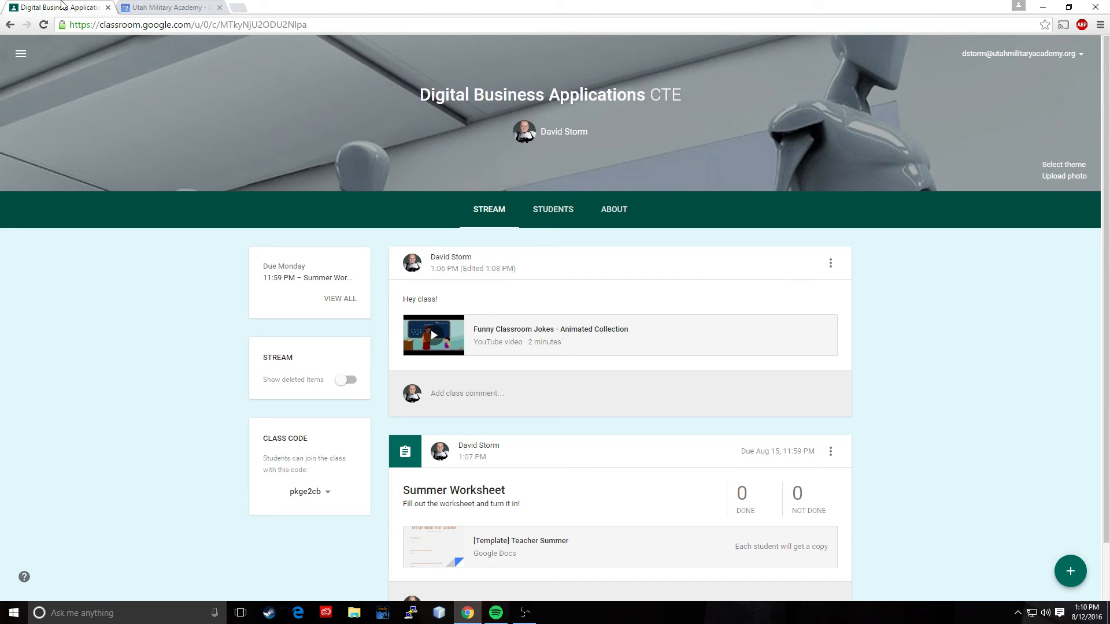
{"action": "left_click", "coordinate": [153, 8]}
{"action": "left_click", "coordinate": [70, 7]}
Edit the Summer Worksheet assignment in the stream, set its due date to Aug 19, 2016, and save it
{"action": "scroll", "coordinate": [870, 428], "scroll_direction": "down", "scroll_amount": 1}
{"action": "left_click", "coordinate": [833, 388]}
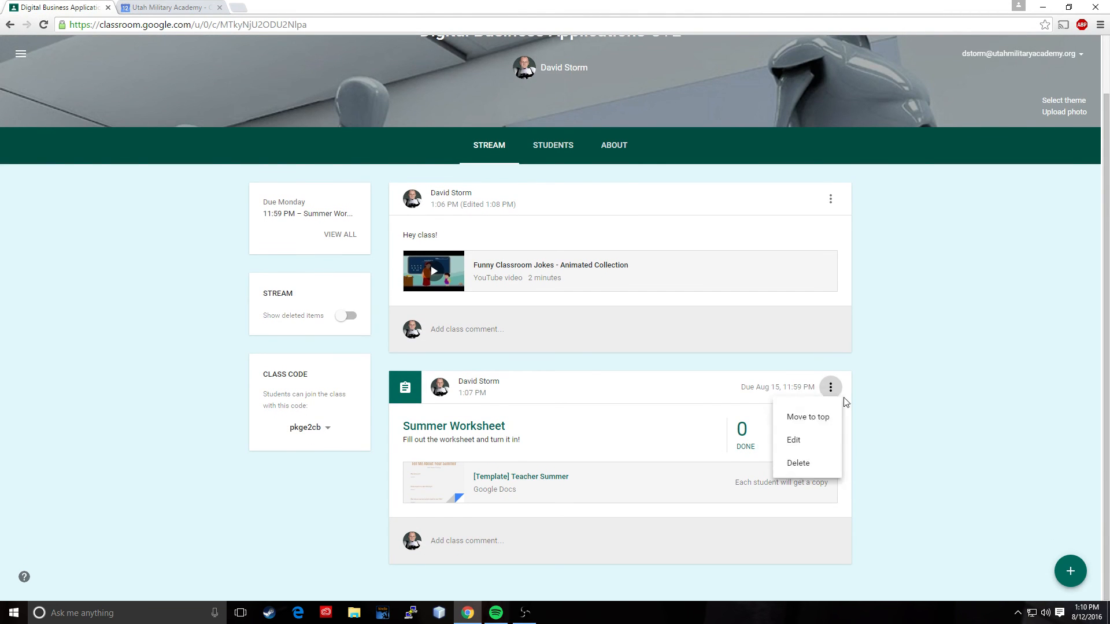
{"action": "left_click", "coordinate": [794, 441]}
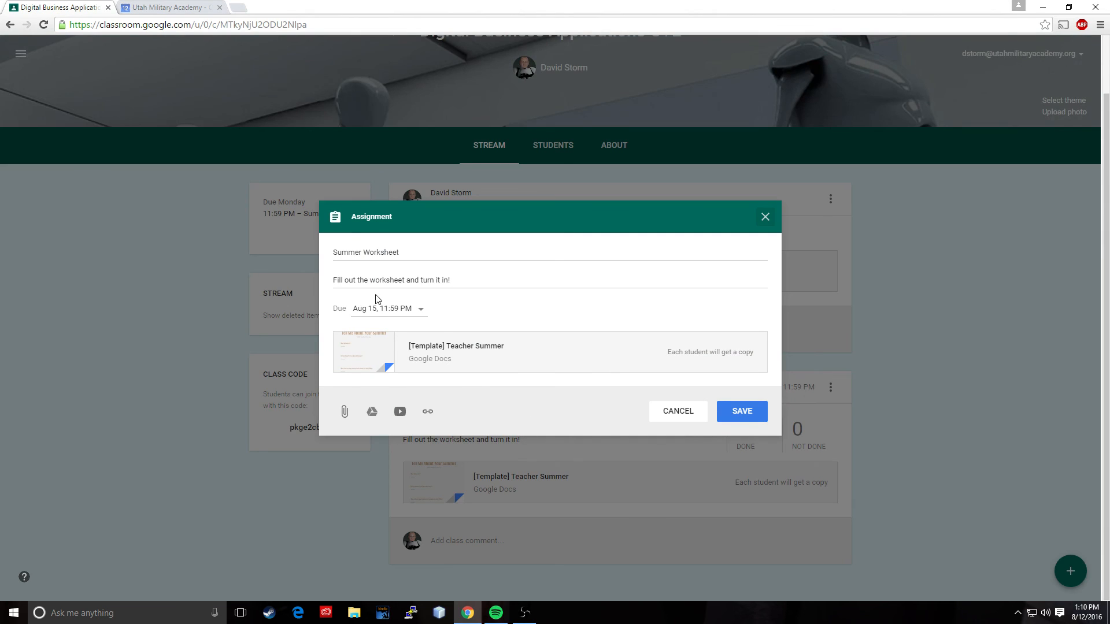
{"action": "left_click", "coordinate": [379, 309]}
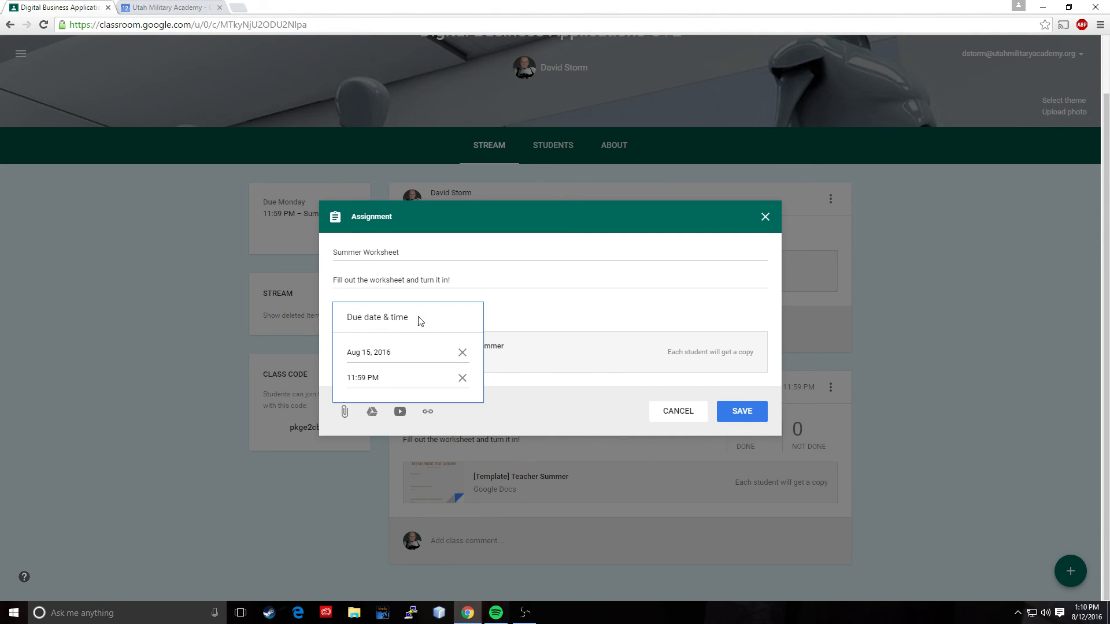
{"action": "left_click", "coordinate": [370, 355]}
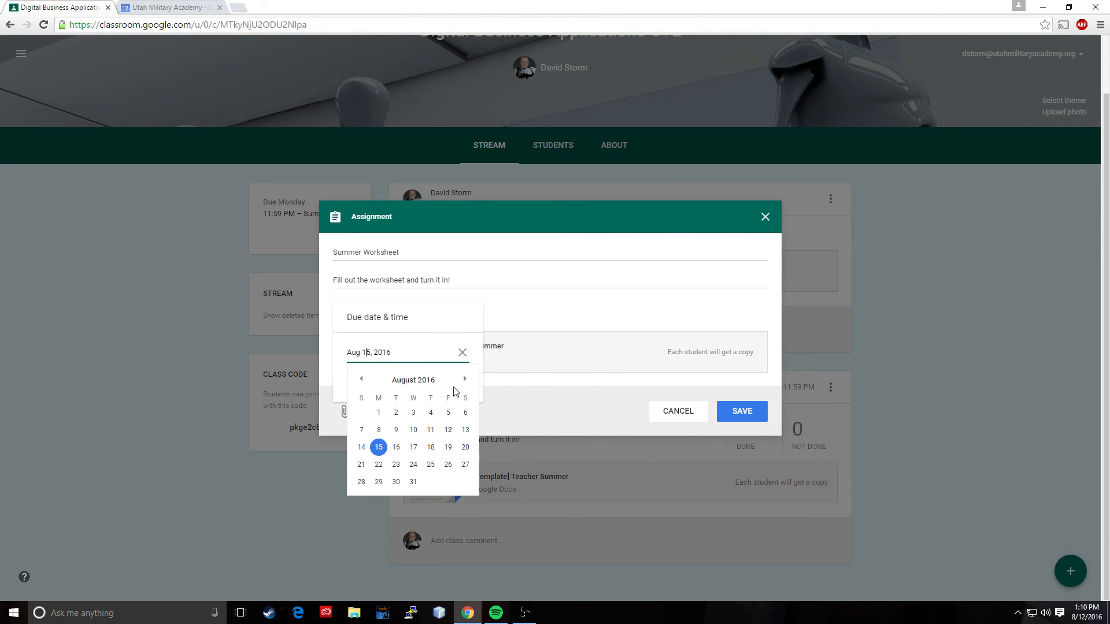
{"action": "left_click", "coordinate": [448, 448]}
{"action": "left_click", "coordinate": [553, 330]}
{"action": "left_click", "coordinate": [752, 419]}
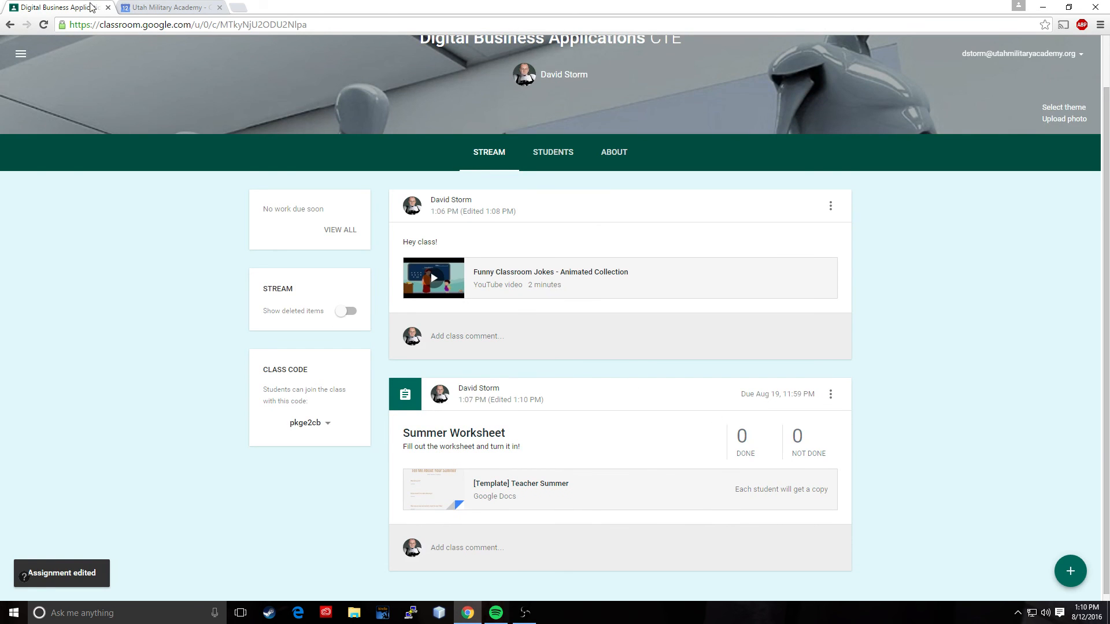
Compare the Summer Worksheet's due date in Google Calendar with the one in the Classroom stream
{"action": "left_click", "coordinate": [139, 8]}
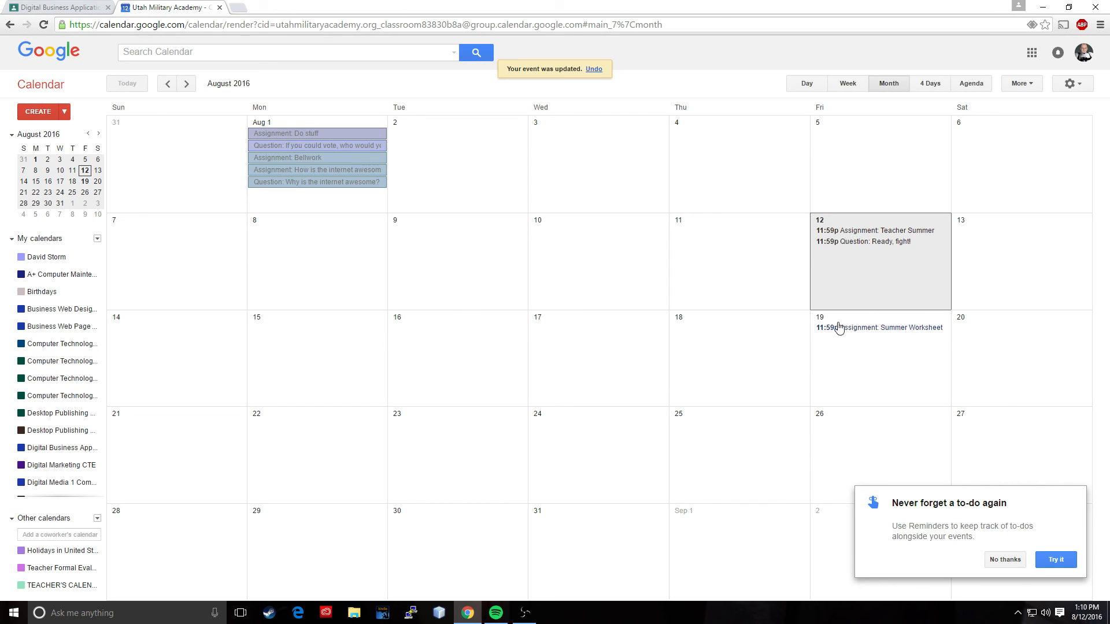
{"action": "left_click", "coordinate": [50, 6]}
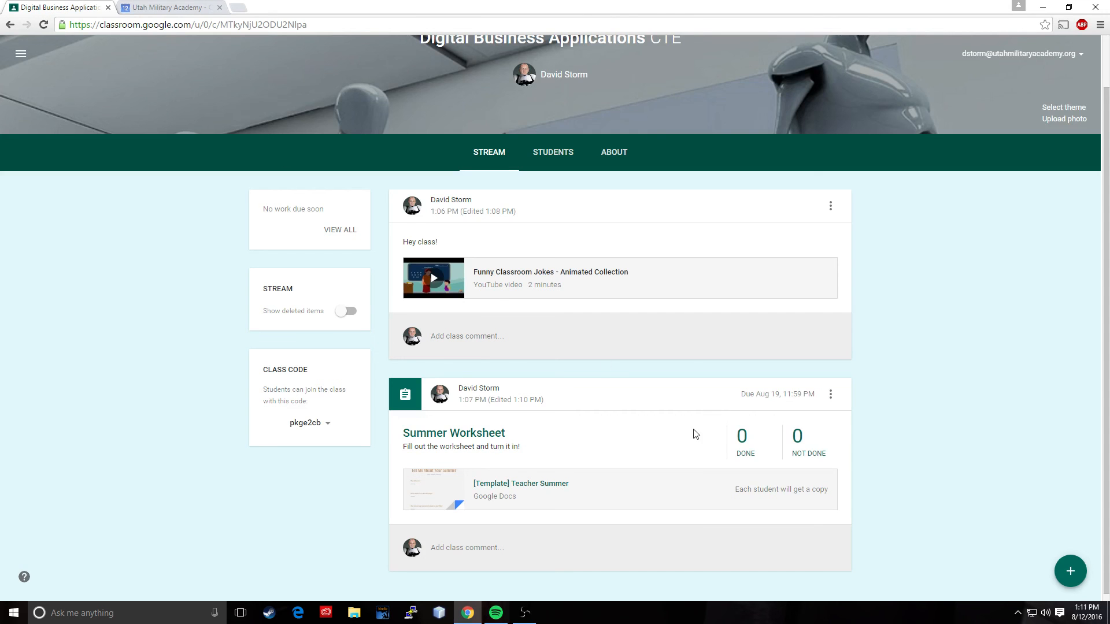
{"action": "left_click", "coordinate": [159, 8]}
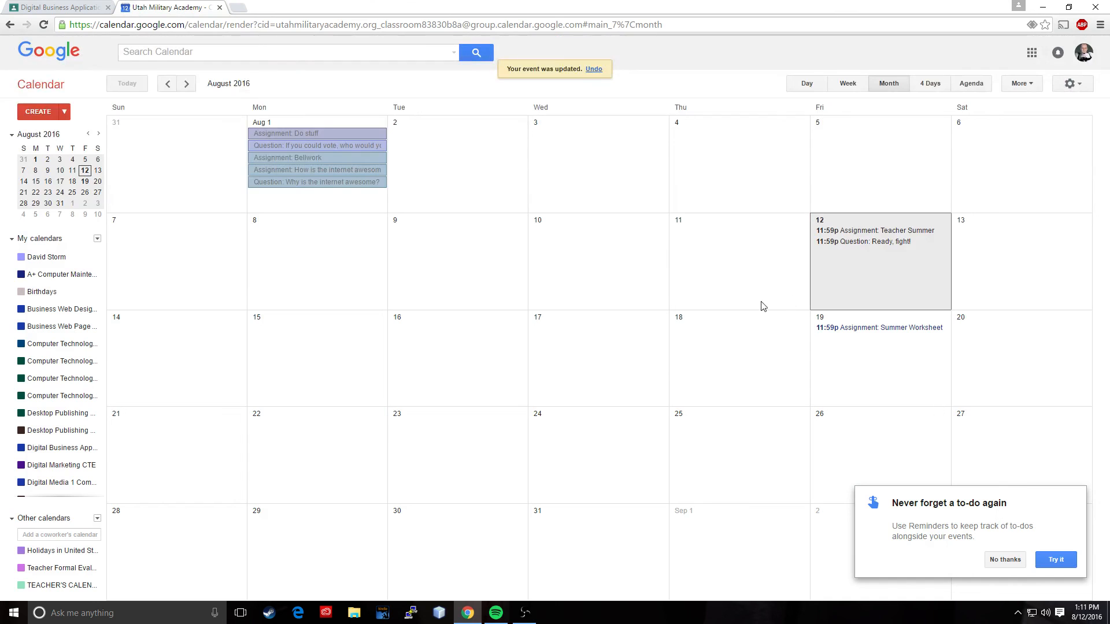
{"action": "left_click", "coordinate": [37, 6]}
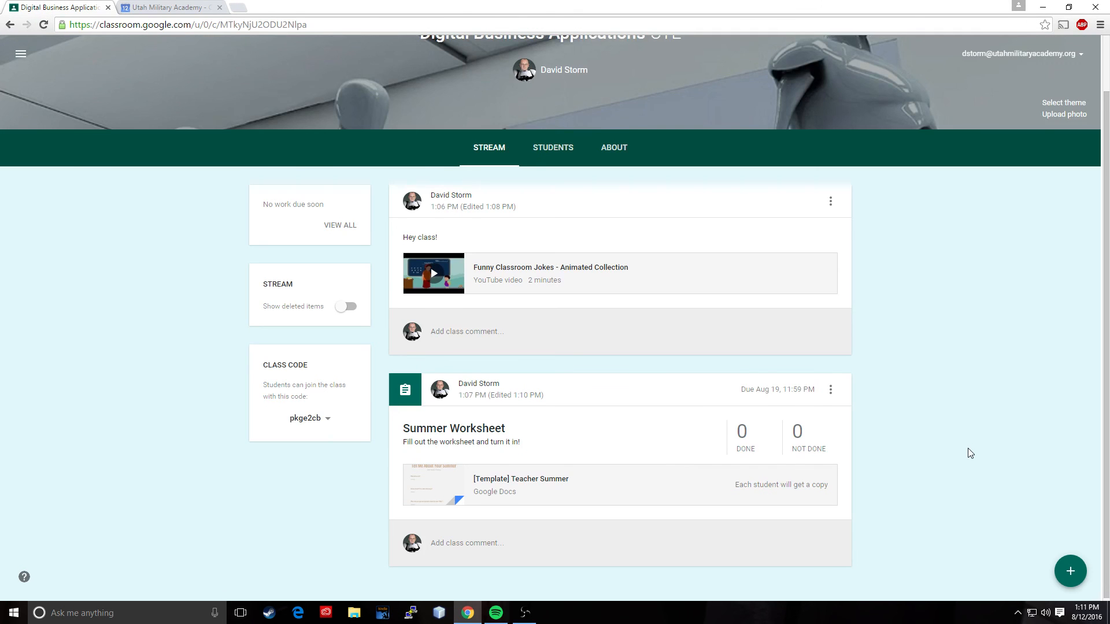
{"action": "scroll", "coordinate": [970, 453], "scroll_direction": "up", "scroll_amount": 1}
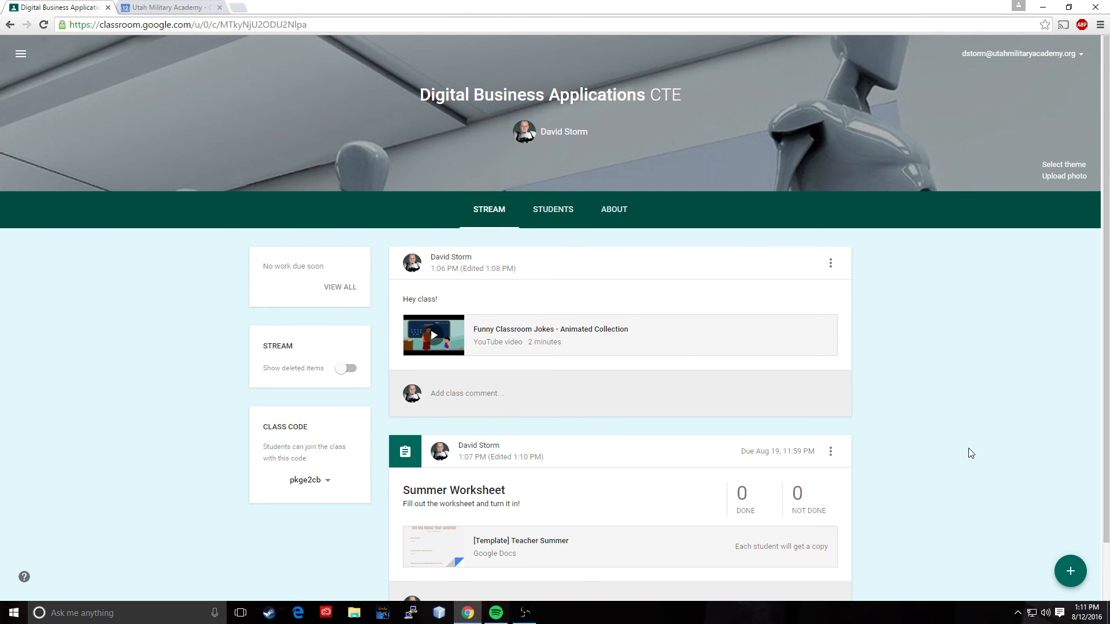